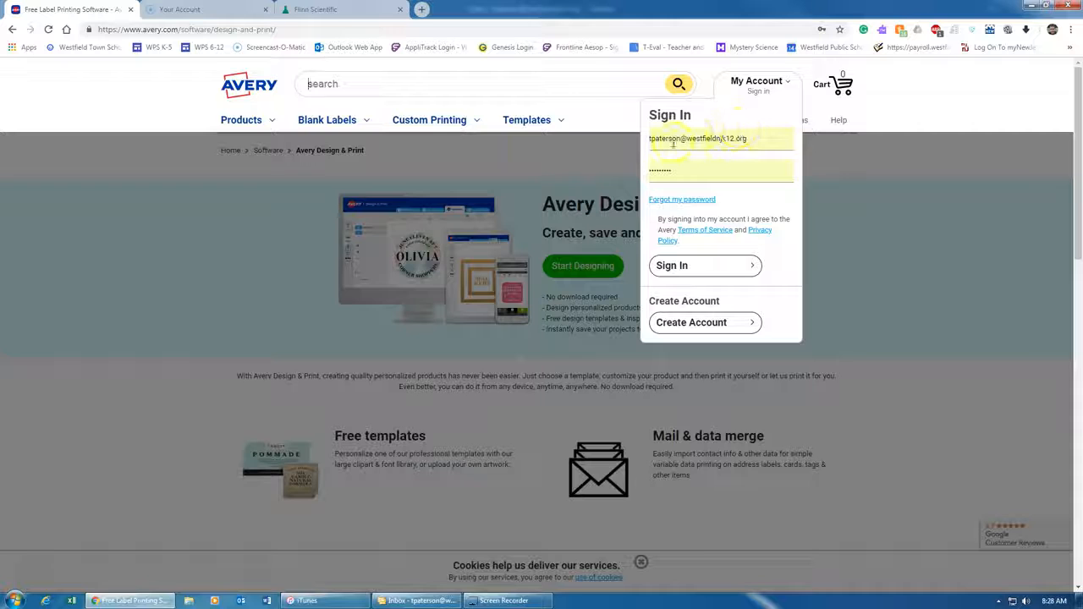
Sign in to the Avery account with the saved e-mail address and password
{"action": "left_click", "coordinate": [689, 168]}
{"action": "left_click_drag", "start_coordinate": [689, 169], "coordinate": [640, 167]}
{"action": "left_click", "coordinate": [640, 167]}
{"action": "left_click", "coordinate": [757, 85]}
{"action": "left_click", "coordinate": [702, 138]}
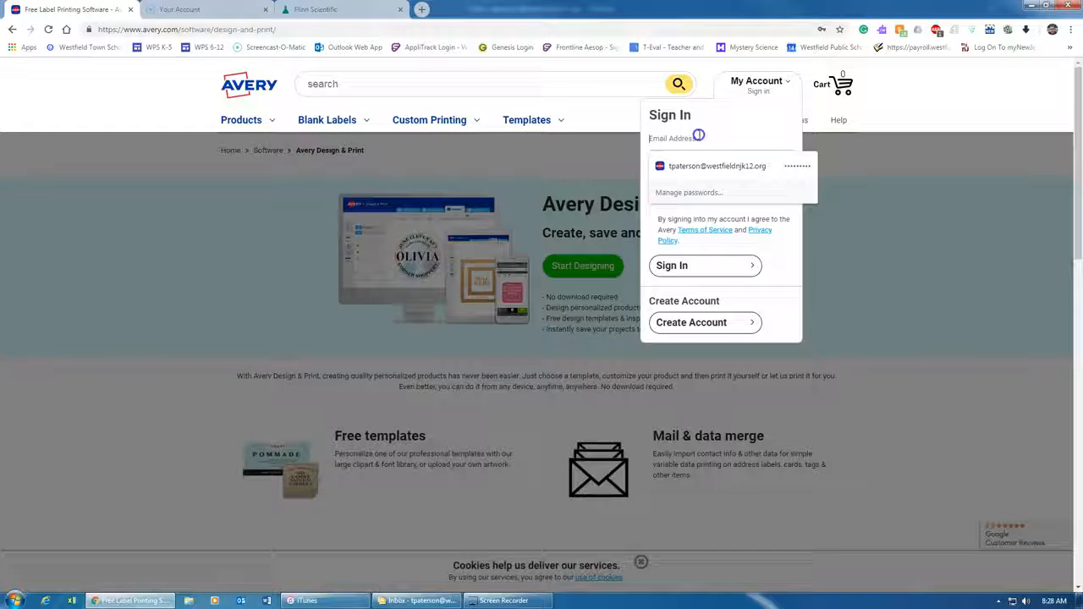
{"action": "left_click", "coordinate": [715, 166]}
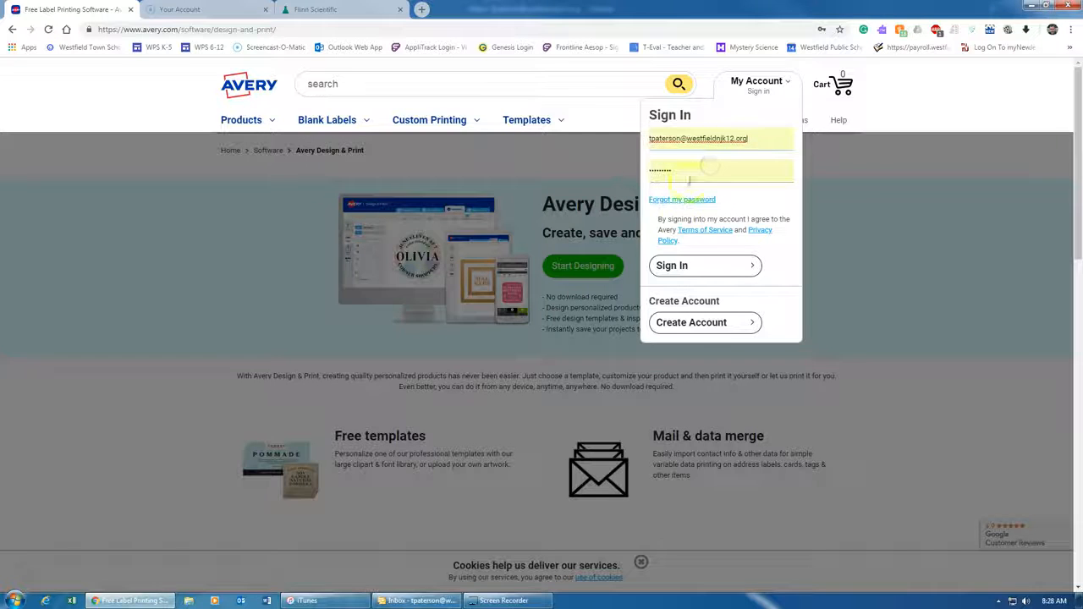
{"action": "left_click", "coordinate": [700, 265]}
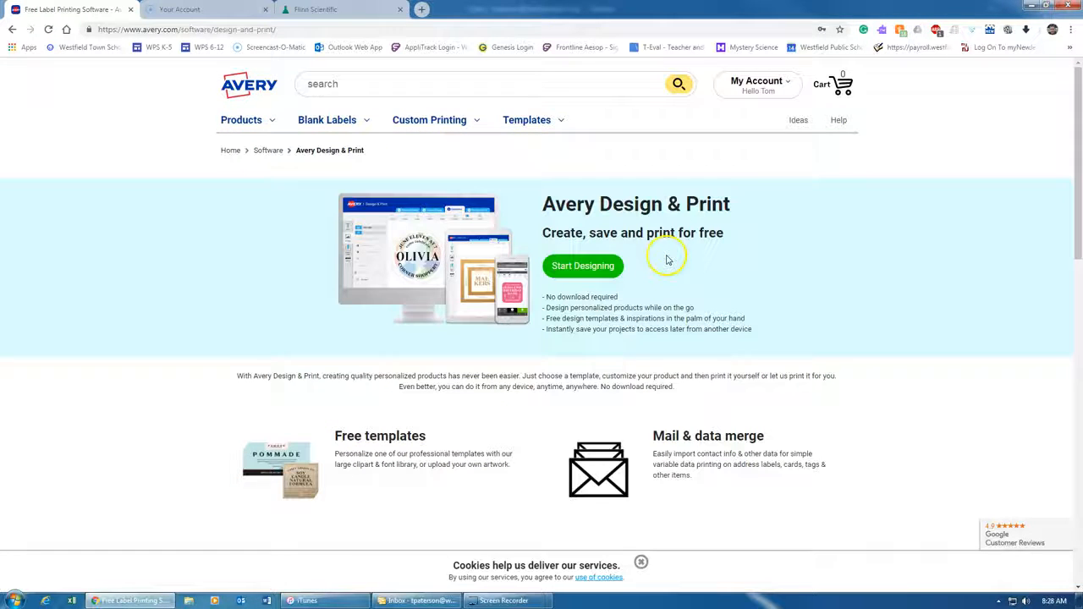
Start a project from Industrial & GHS template 60505 and choose the horizontal GHS design with text beside pictograms in the first row
{"action": "left_click", "coordinate": [580, 266]}
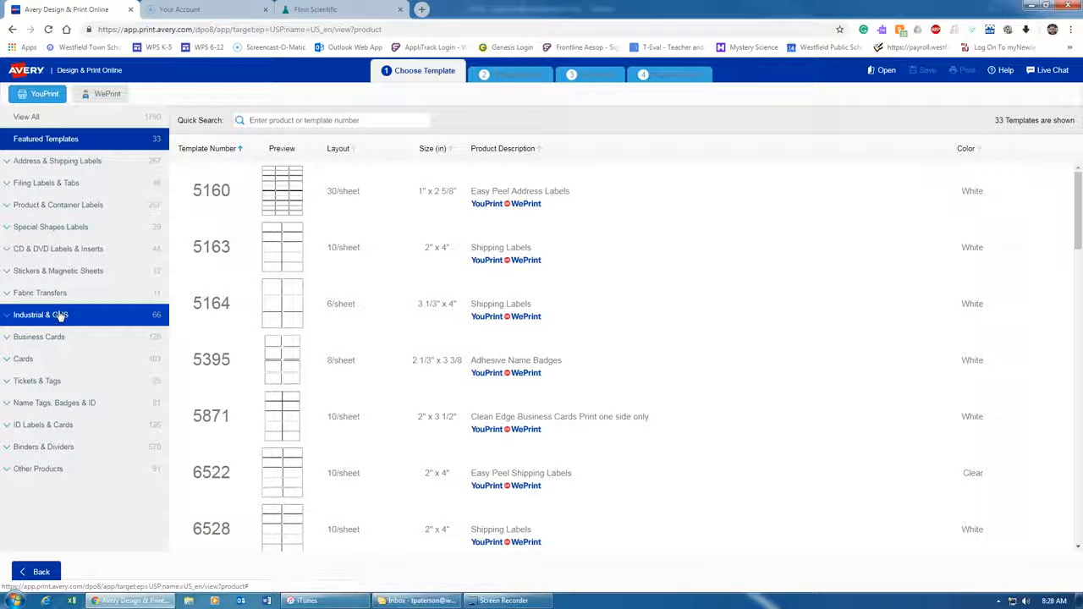
{"action": "left_click", "coordinate": [59, 317]}
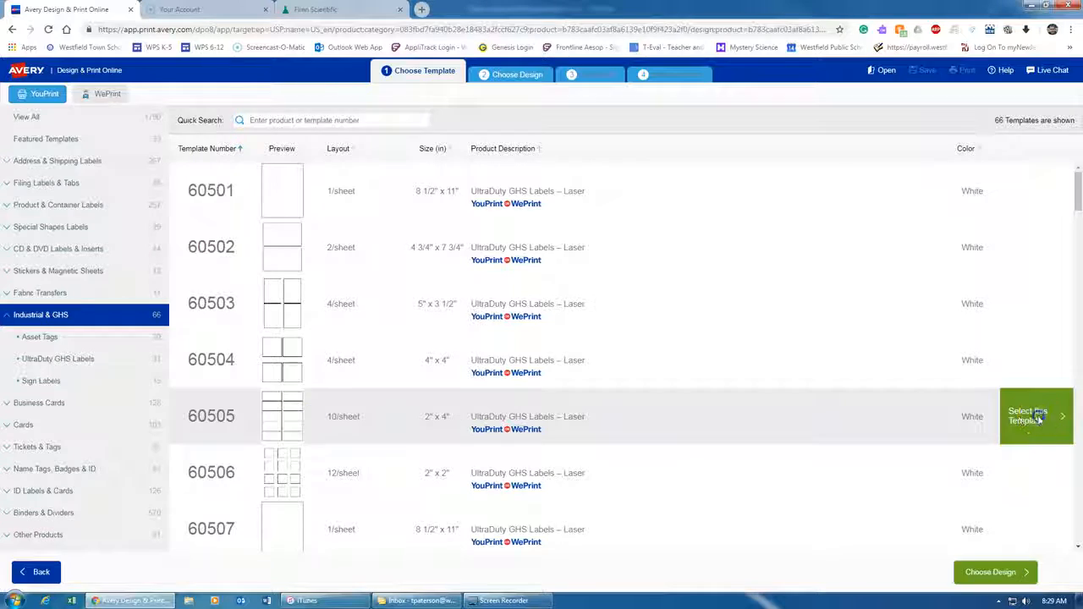
{"action": "left_click", "coordinate": [1040, 415]}
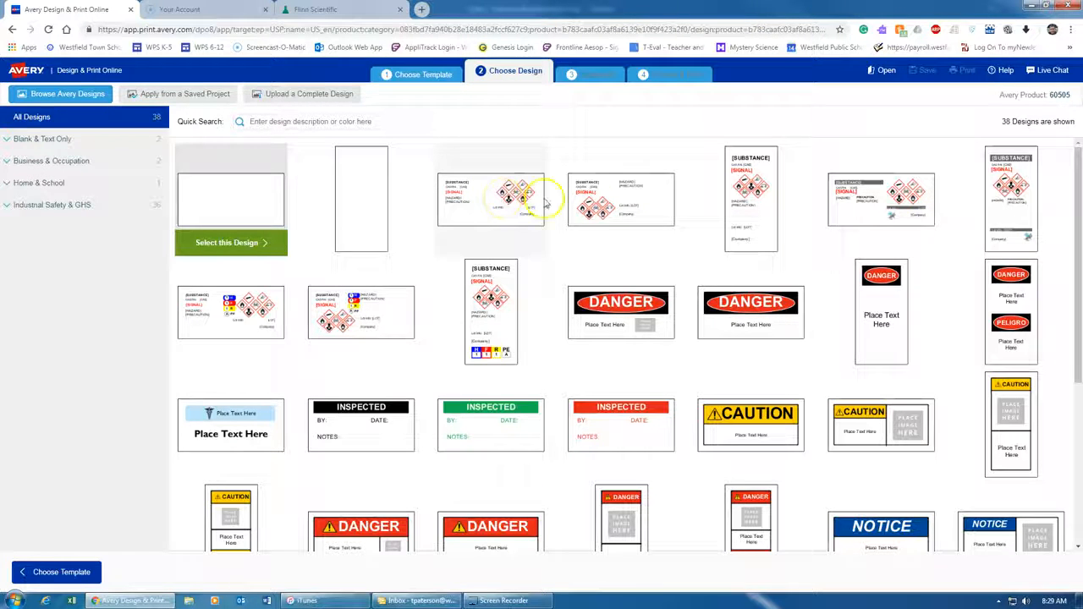
{"action": "left_click", "coordinate": [512, 196]}
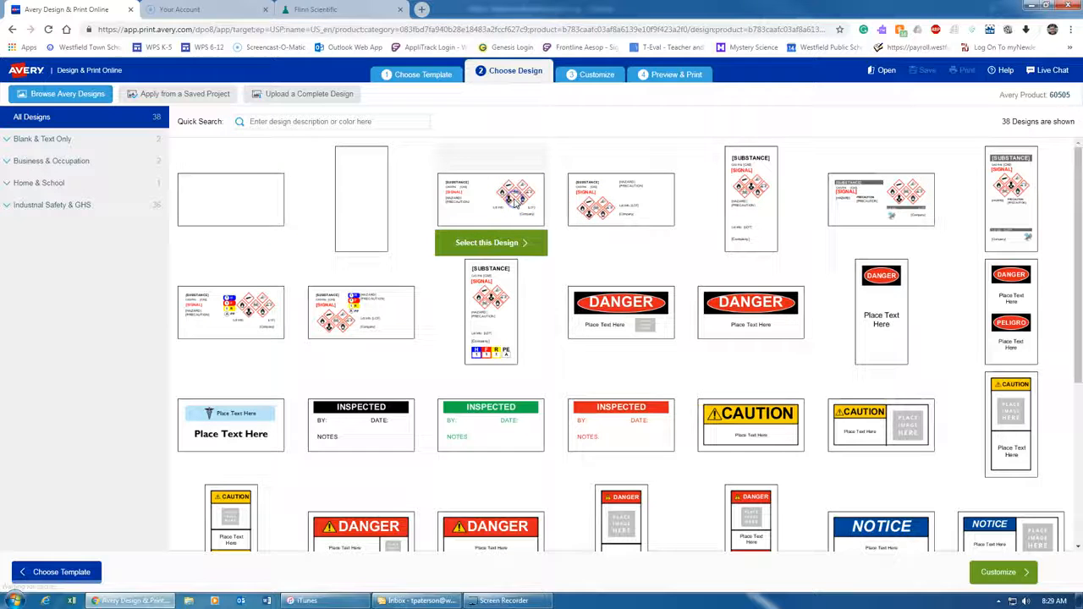
{"action": "left_click", "coordinate": [498, 243]}
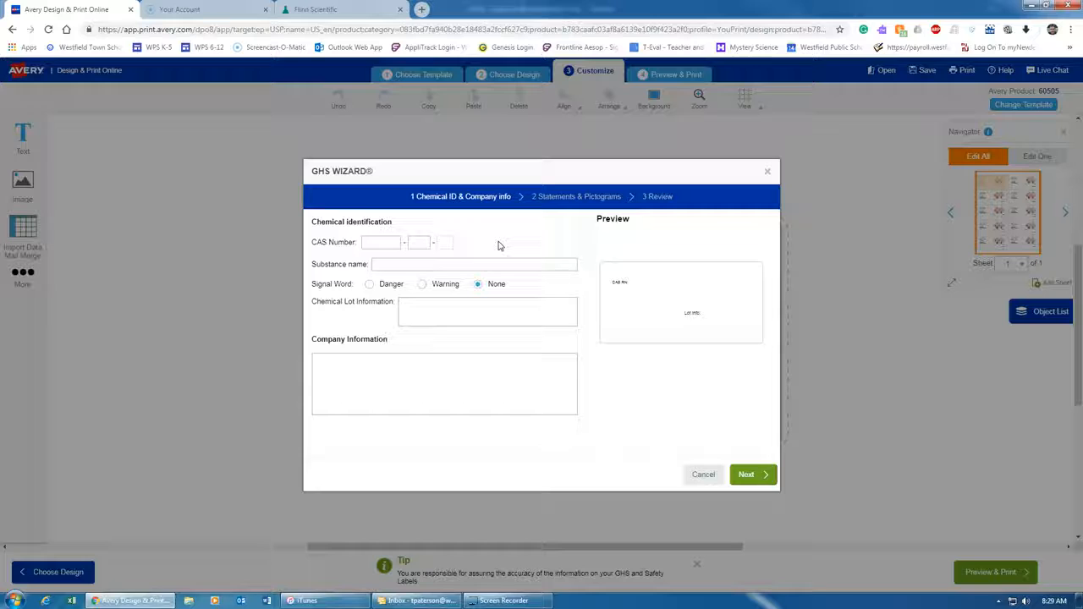
Identify the chemical in the GHS Wizard by CAS number 7664-93-9 and continue to the statements and pictograms
{"action": "left_click", "coordinate": [383, 245]}
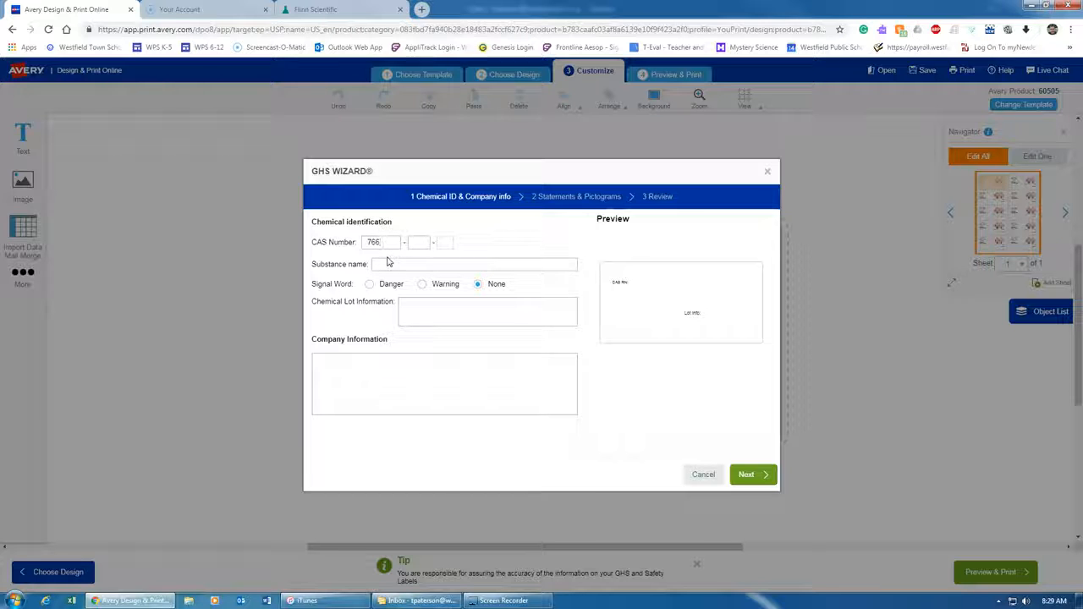
{"action": "left_click", "coordinate": [421, 243]}
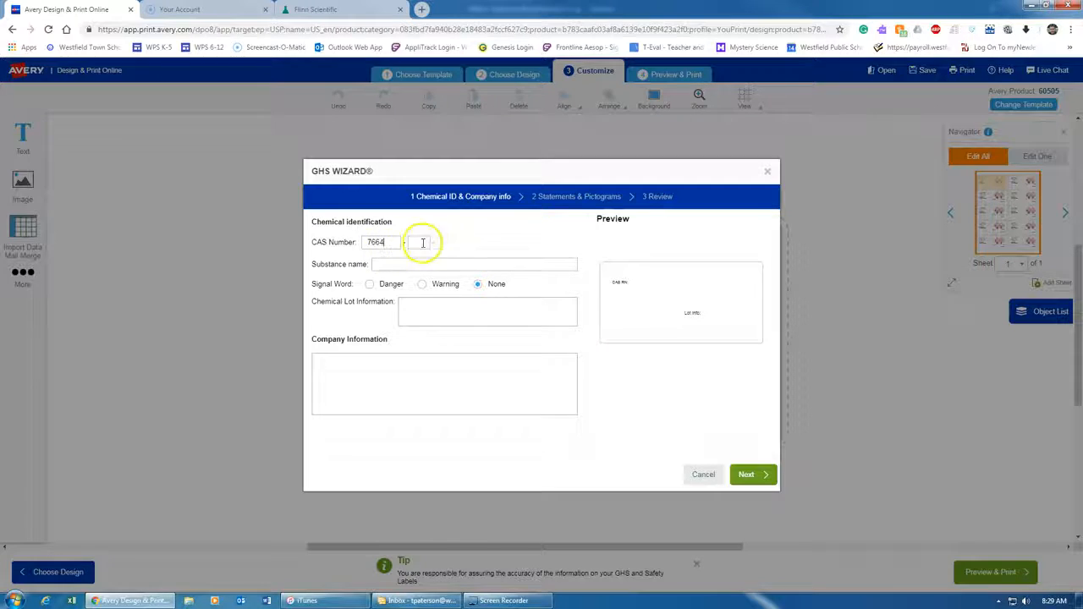
{"action": "type", "text": "93"}
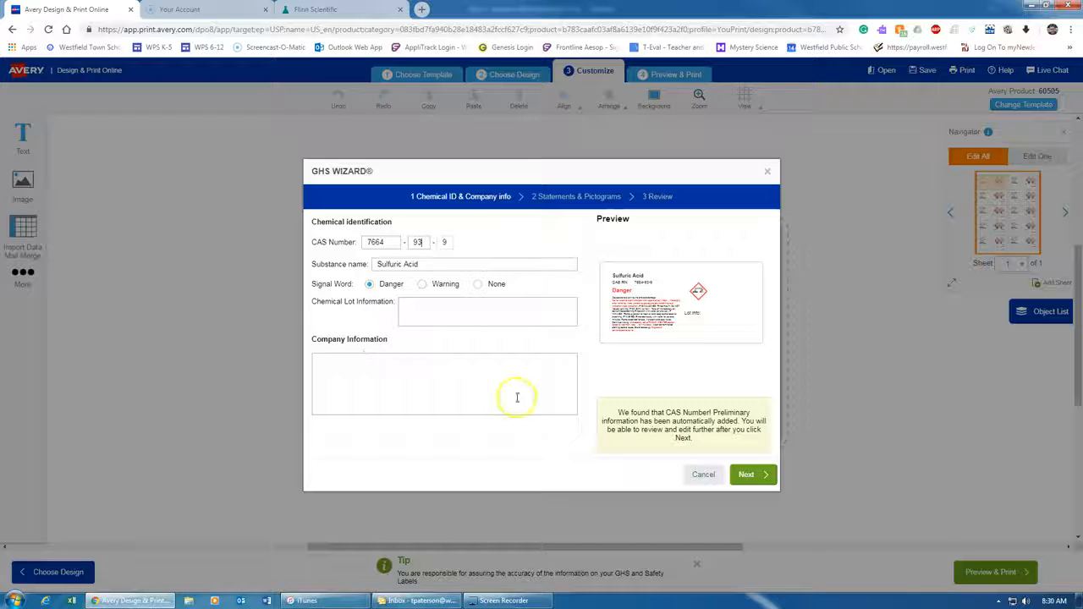
{"action": "left_click", "coordinate": [743, 475]}
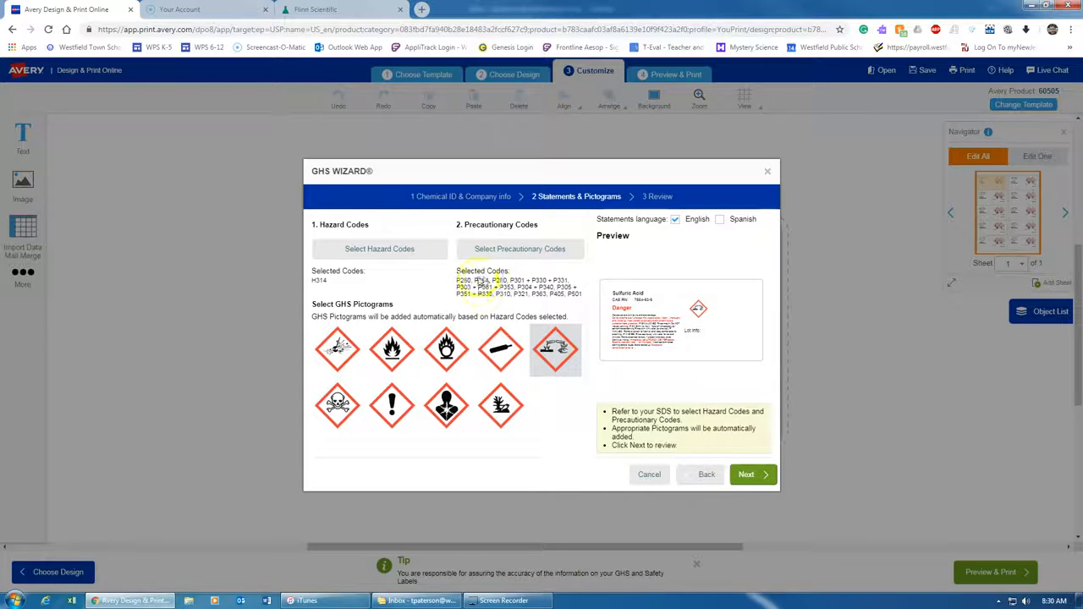
Keep the suggested hazard codes and pictogram, accept both acknowledgements in the review, and finish the GHS Wizard
{"action": "left_click", "coordinate": [745, 476]}
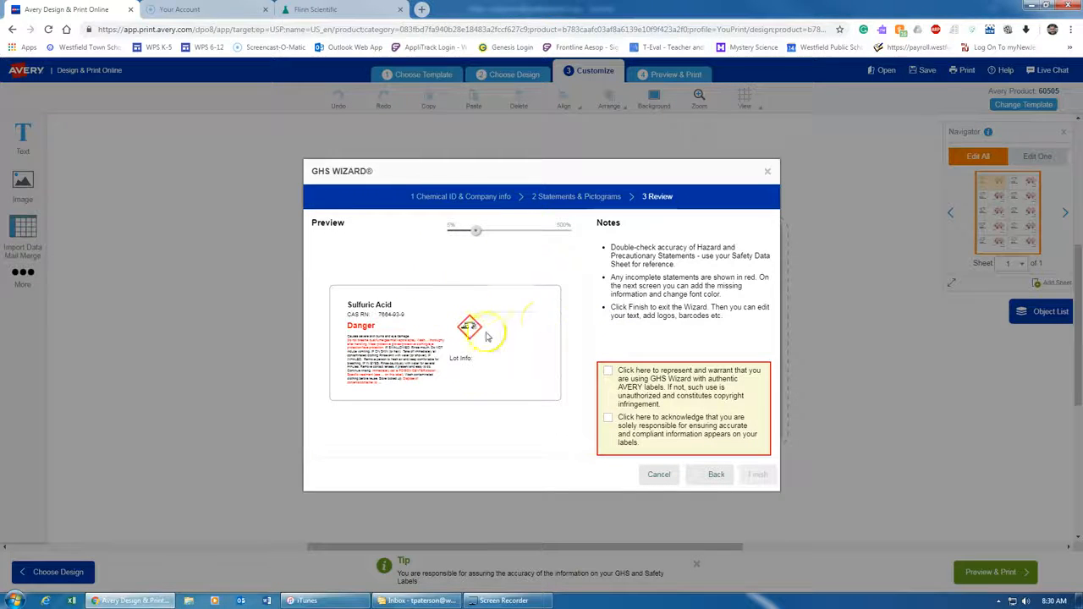
{"action": "left_click", "coordinate": [610, 373]}
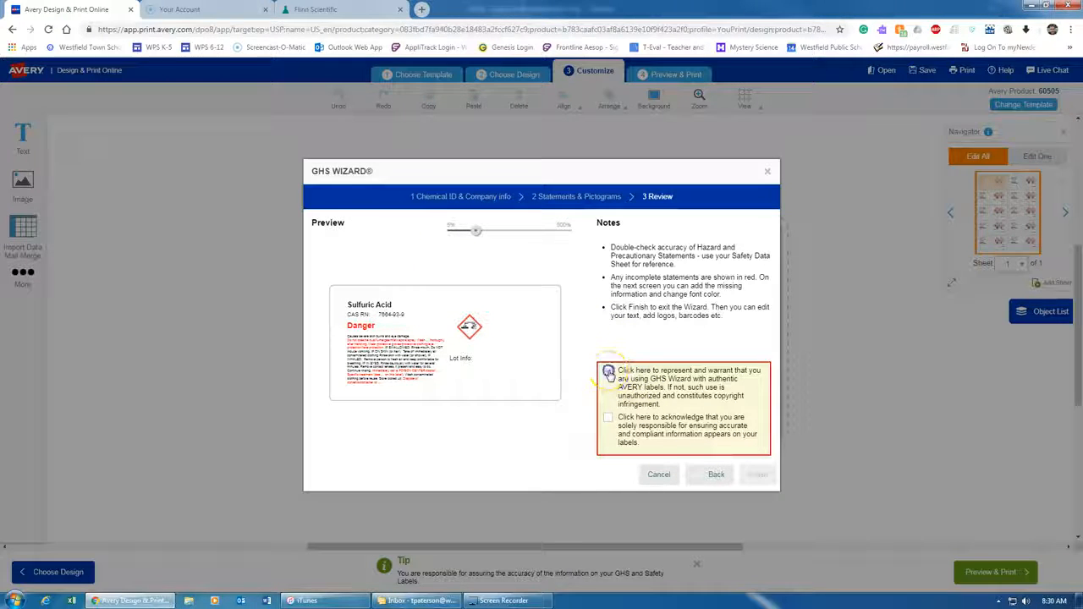
{"action": "left_click", "coordinate": [607, 419]}
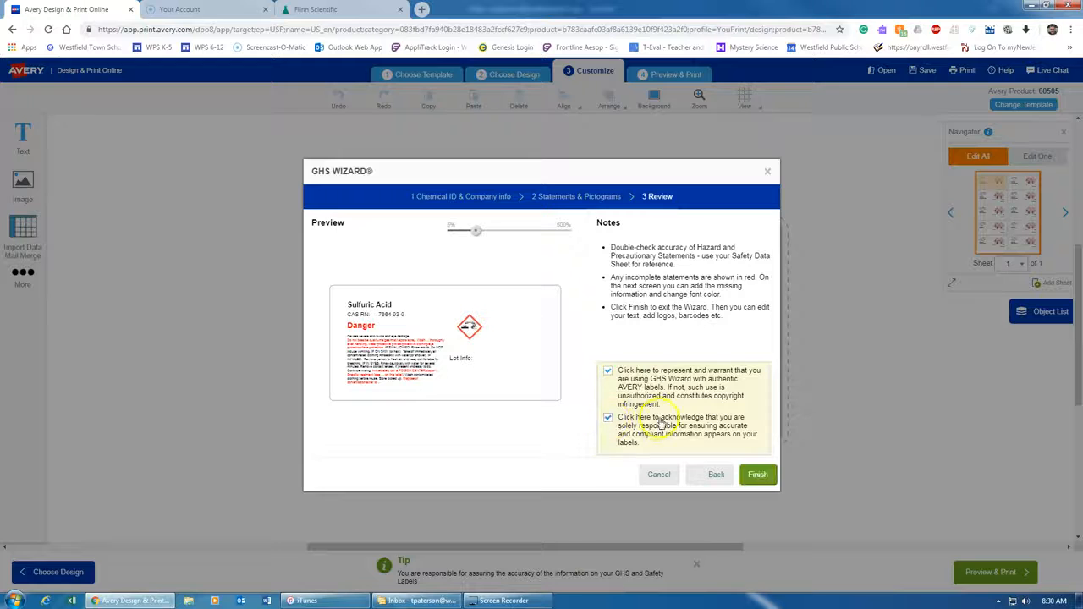
{"action": "left_click", "coordinate": [758, 473]}
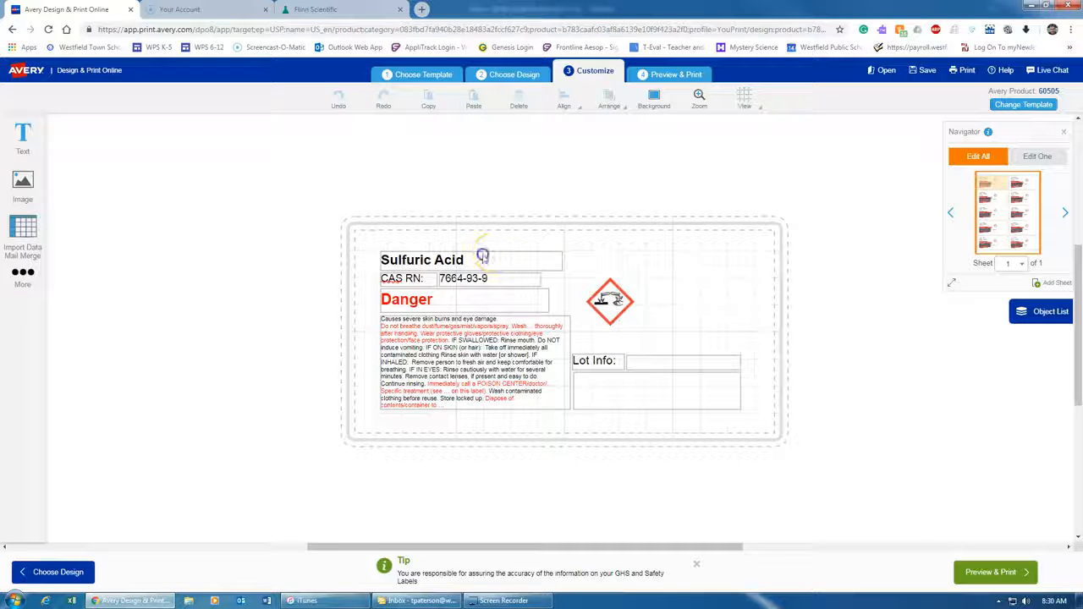
Move the Sulfuric Acid title to the label's upper-left corner and set its font size to 14
{"action": "left_click", "coordinate": [422, 254]}
{"action": "left_click_drag", "start_coordinate": [421, 254], "coordinate": [405, 238]}
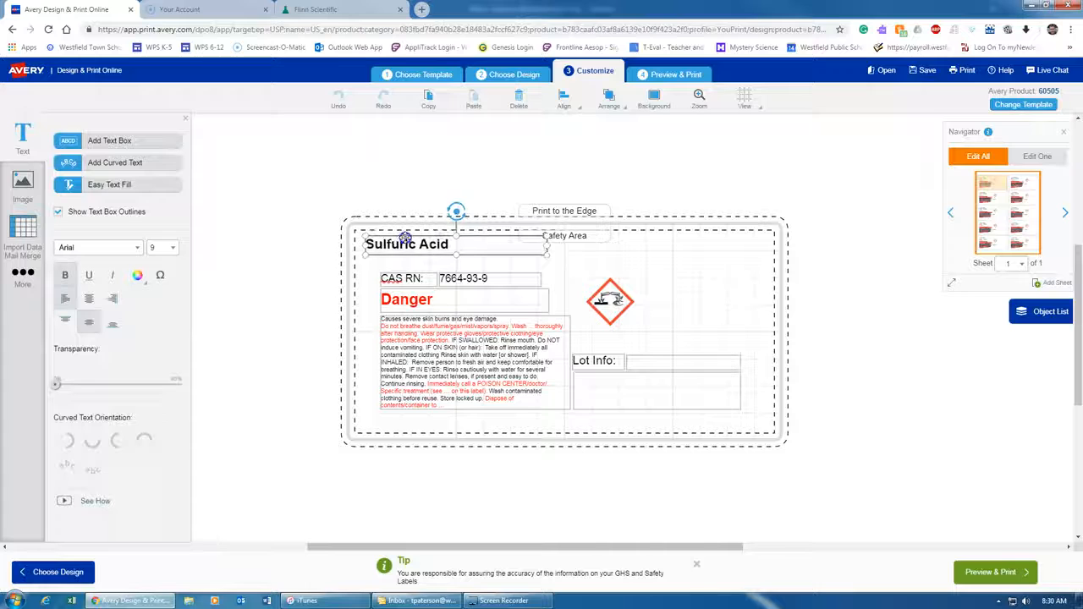
{"action": "left_click", "coordinate": [176, 248]}
{"action": "left_click", "coordinate": [170, 362]}
Widen the title's text box and extend the title to read "Sulfuric Acid - 0.1M Solution"
{"action": "left_click_drag", "start_coordinate": [558, 248], "coordinate": [668, 251]}
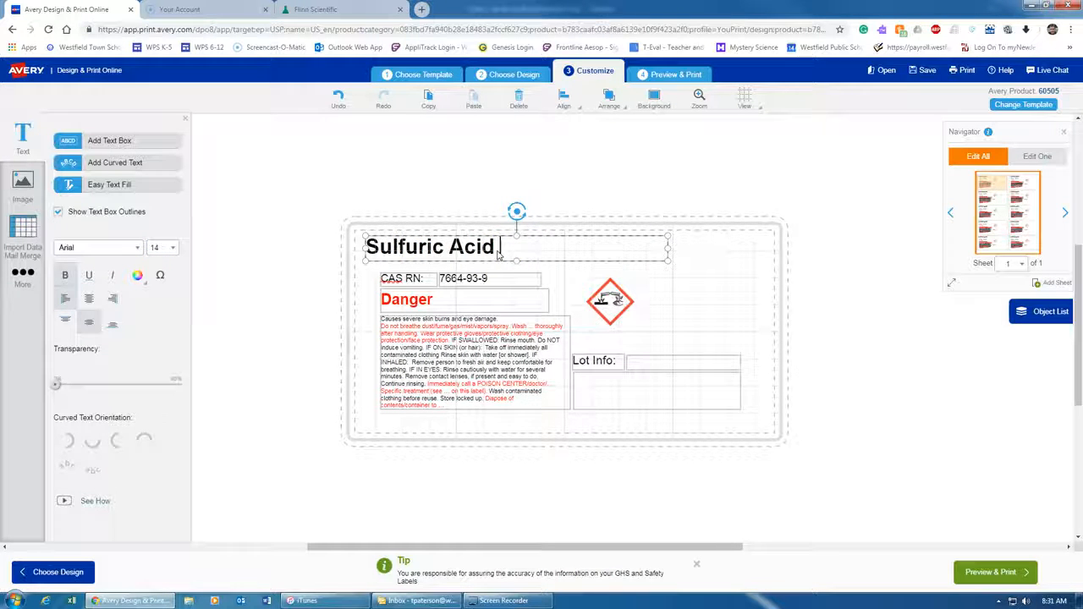
{"action": "type", "text": ".1M Solu"}
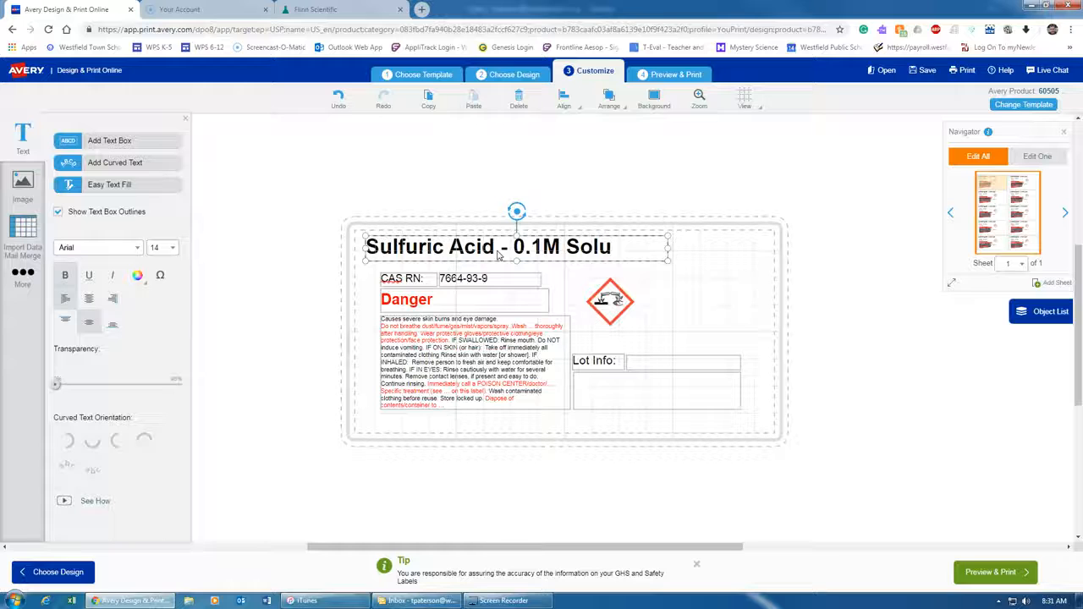
{"action": "left_click", "coordinate": [483, 277]}
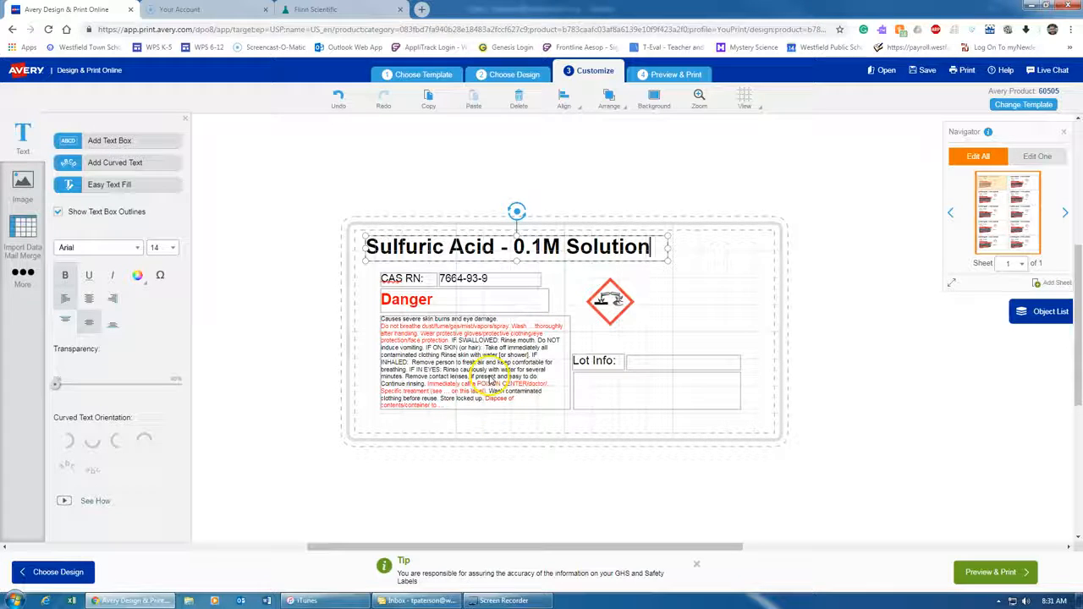
Switch to the Flinn Scientific site and search it for "sulfuric acid"
{"action": "left_click", "coordinate": [332, 11]}
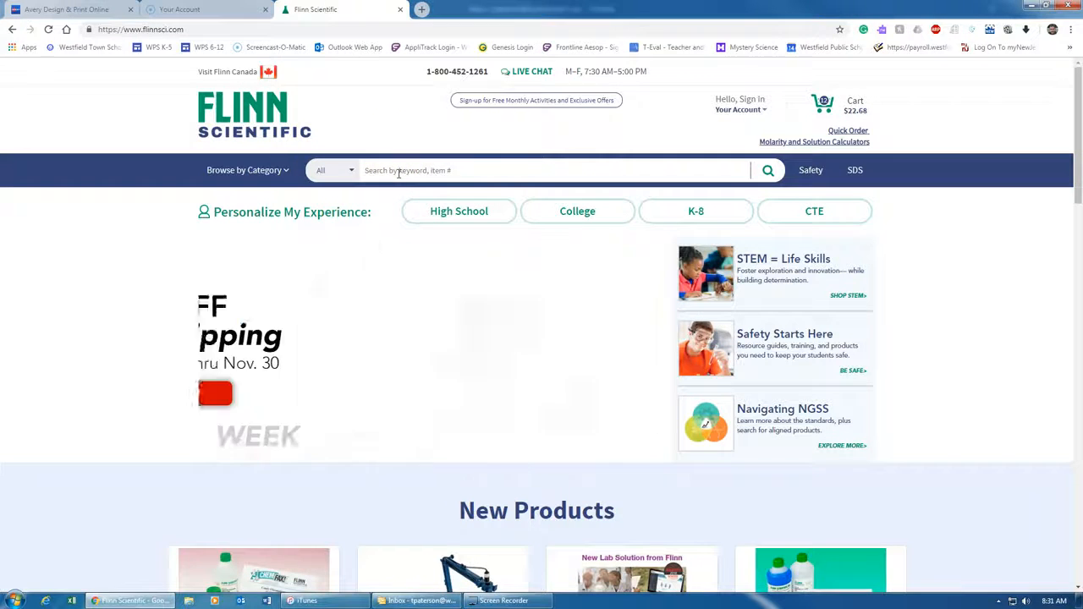
{"action": "left_click", "coordinate": [399, 173]}
{"action": "type", "text": "sulfuric acid"}
{"action": "key", "text": "Return"}
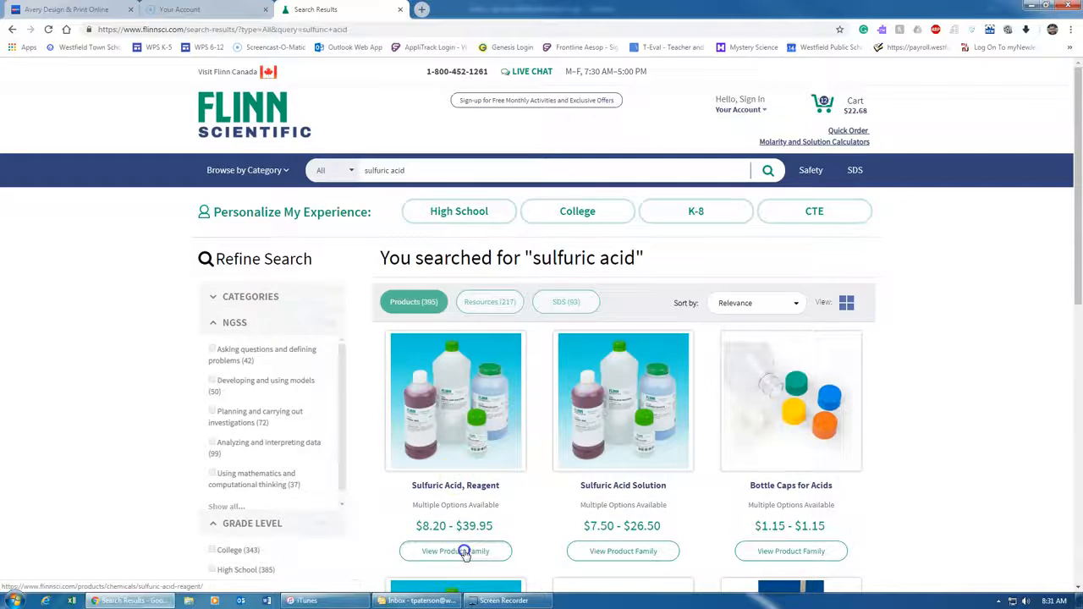
Open the Sulfuric Acid, Reagent product family and copy the full Hazard Alert paragraph
{"action": "left_click", "coordinate": [464, 551]}
{"action": "scroll", "coordinate": [614, 292], "scroll_direction": "down", "scroll_amount": 1}
{"action": "scroll", "coordinate": [608, 288], "scroll_direction": "down", "scroll_amount": 2}
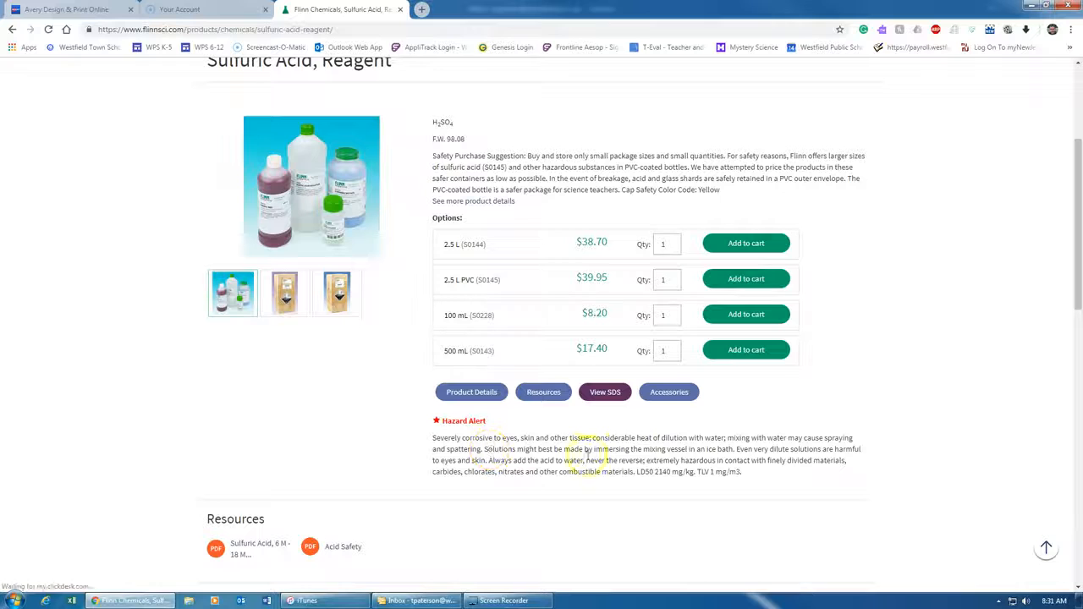
{"action": "left_click_drag", "start_coordinate": [742, 471], "coordinate": [425, 444]}
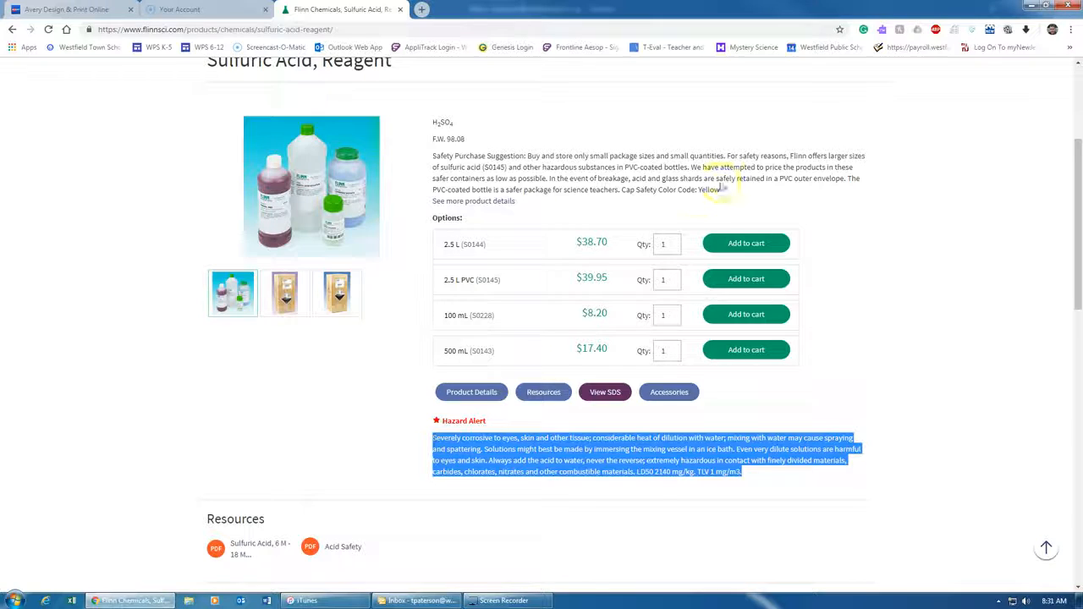
Return to the Avery label and replace all of the hazard statement text with the copied Flinn Hazard Alert paragraph
{"action": "left_click", "coordinate": [68, 10]}
{"action": "left_click", "coordinate": [387, 343]}
{"action": "left_click_drag", "start_coordinate": [453, 403], "coordinate": [385, 312]}
{"action": "key", "text": "BackSpace"}
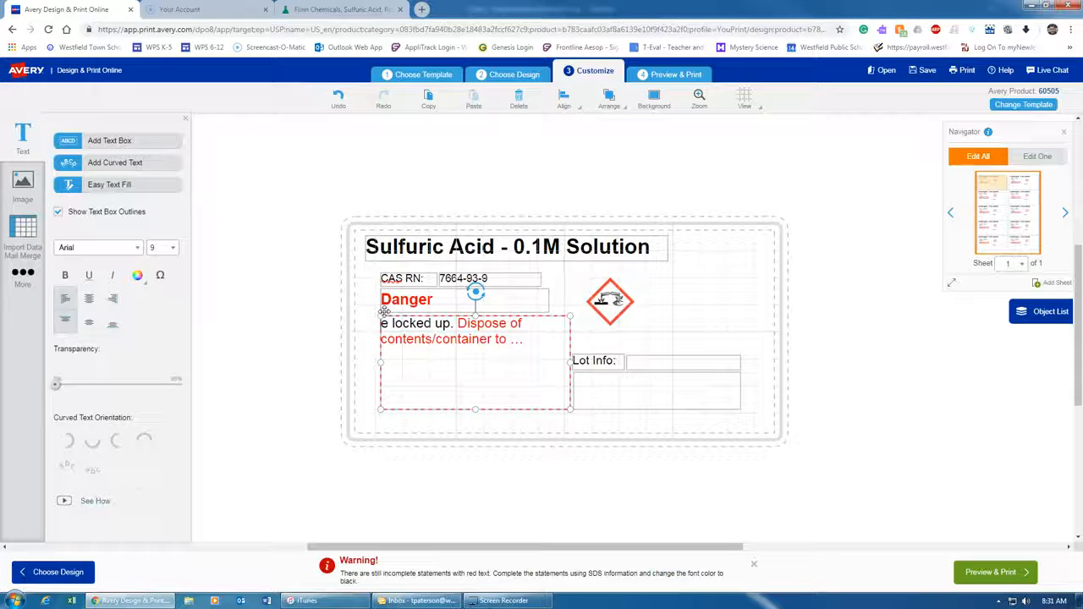
{"action": "left_click_drag", "start_coordinate": [525, 340], "coordinate": [382, 318]}
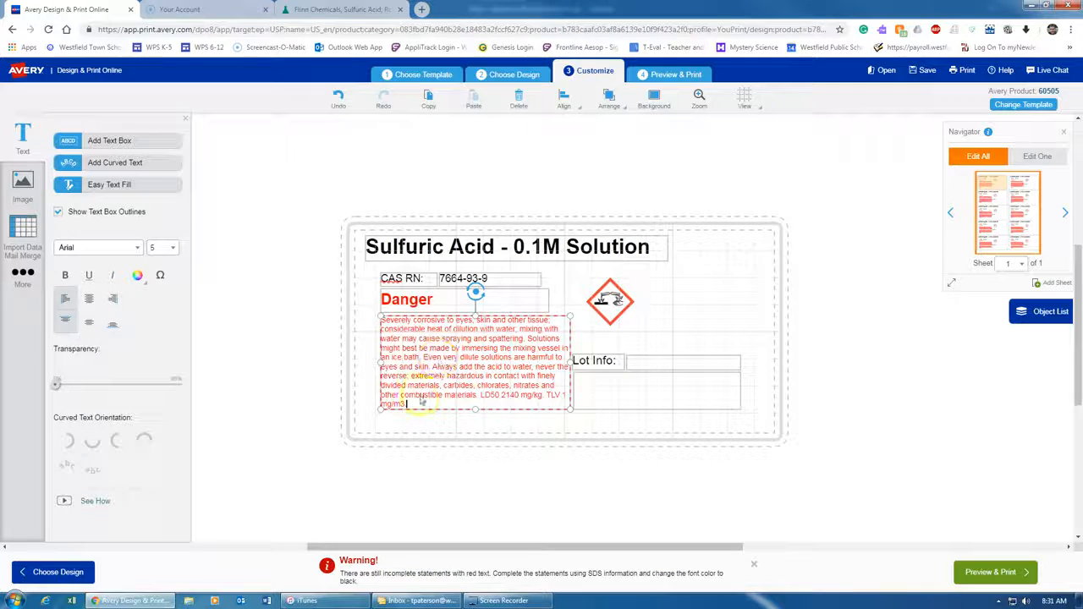
Change the colour of the entire pasted hazard paragraph to black
{"action": "left_click_drag", "start_coordinate": [413, 408], "coordinate": [359, 318]}
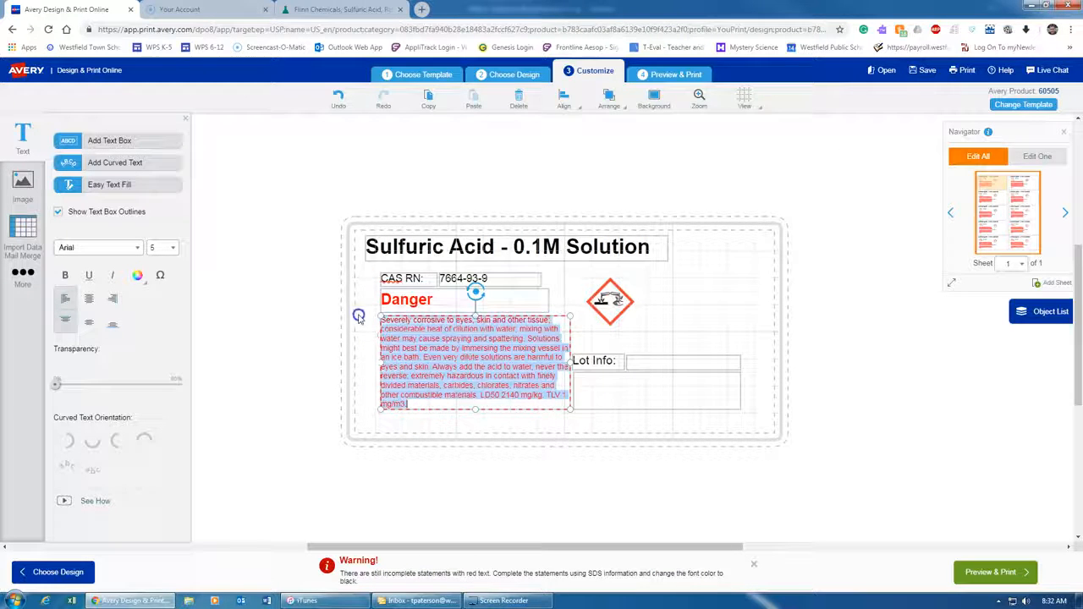
{"action": "left_click", "coordinate": [136, 278]}
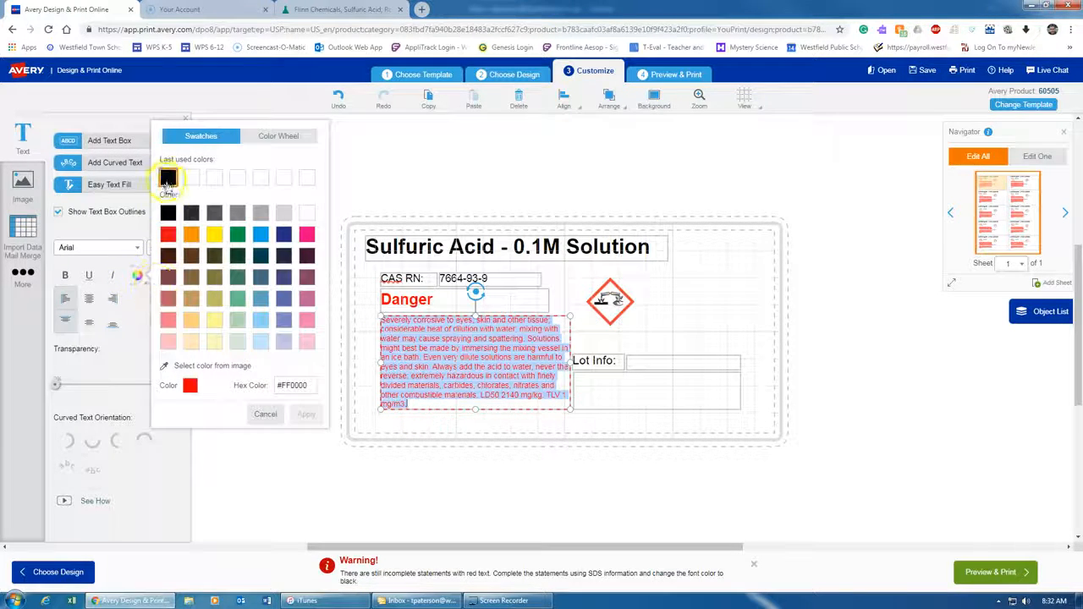
{"action": "left_click", "coordinate": [167, 176]}
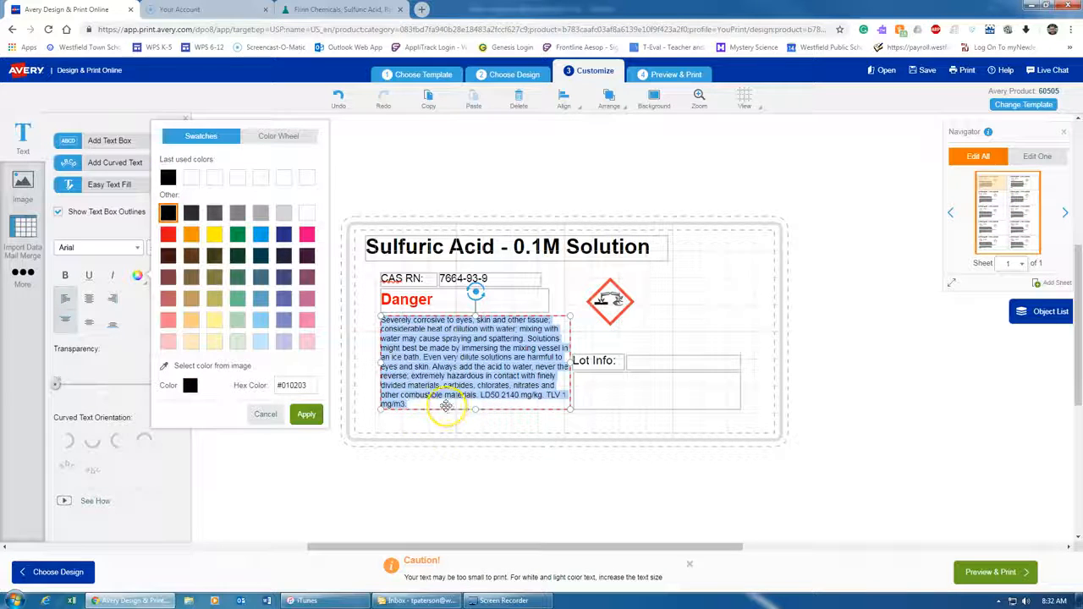
{"action": "left_click", "coordinate": [402, 419]}
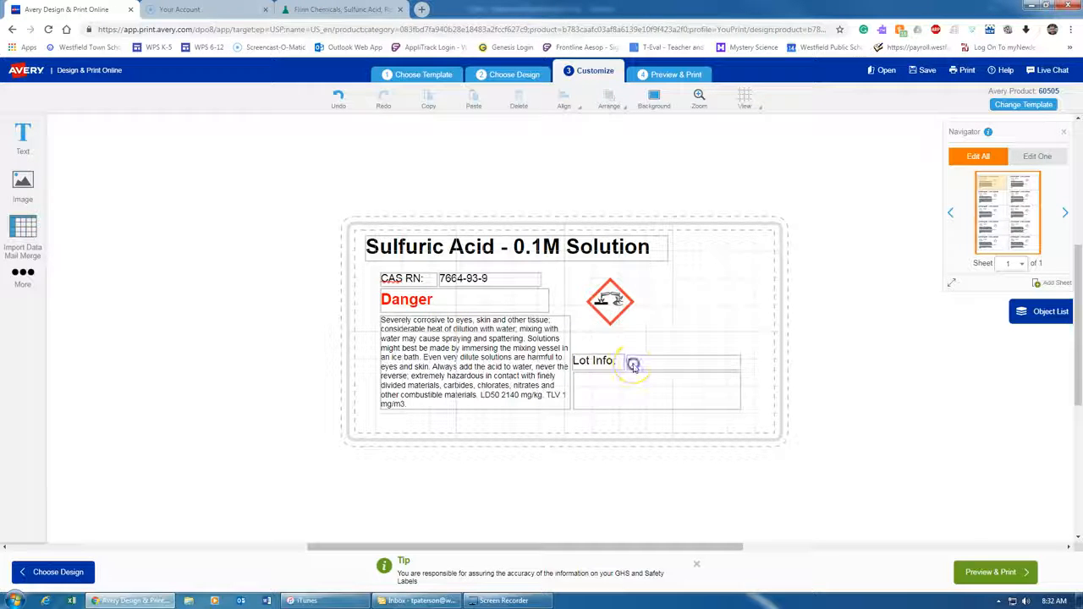
{"action": "left_click", "coordinate": [593, 360]}
{"action": "left_click", "coordinate": [639, 361]}
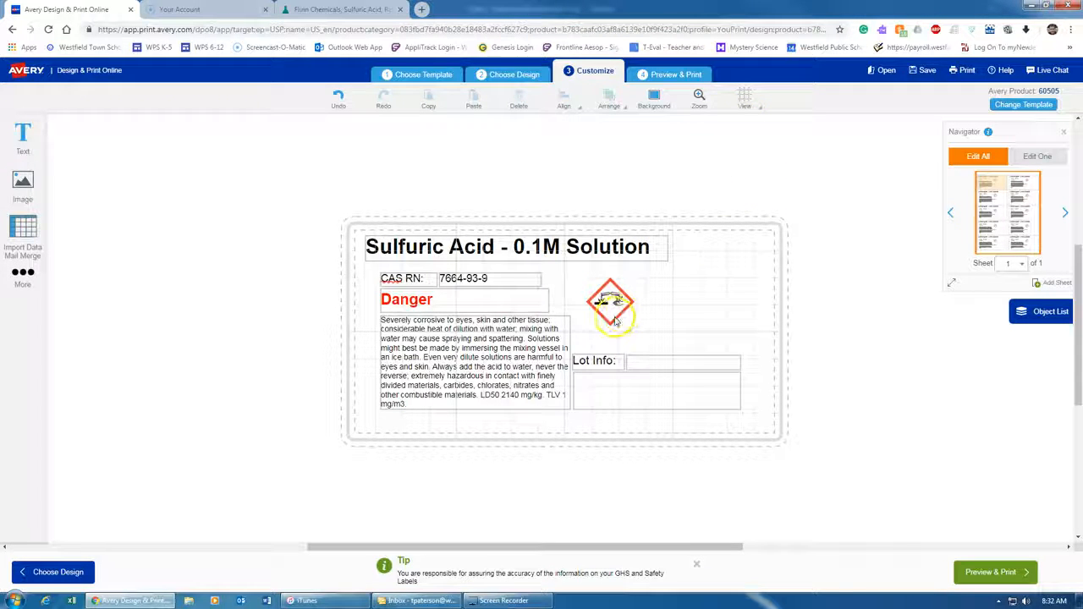
Hide the text box outlines on the label and open the text editing options
{"action": "left_click", "coordinate": [744, 109]}
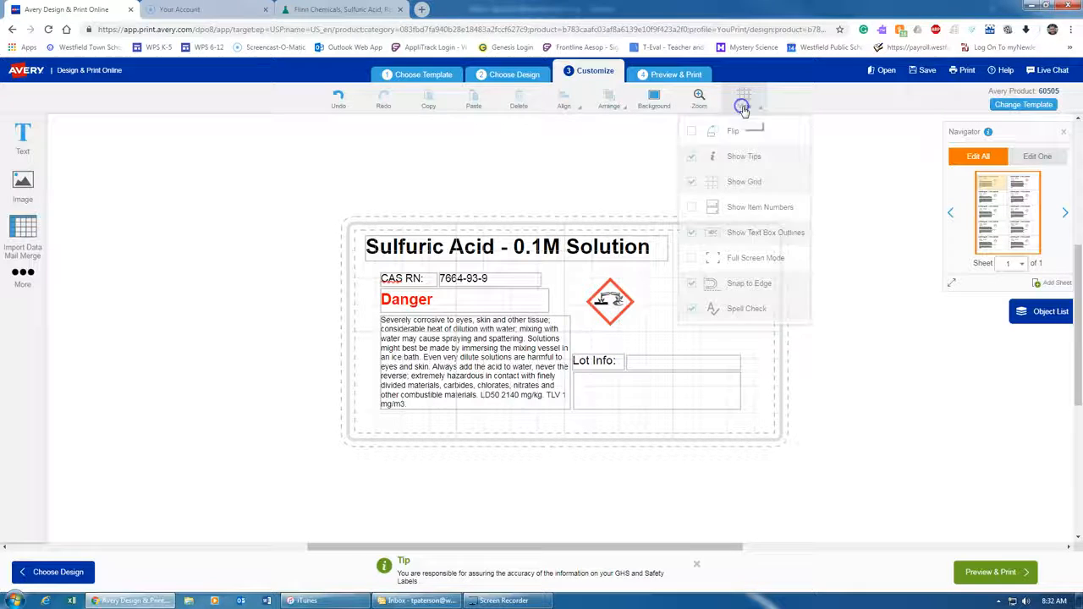
{"action": "left_click", "coordinate": [734, 188]}
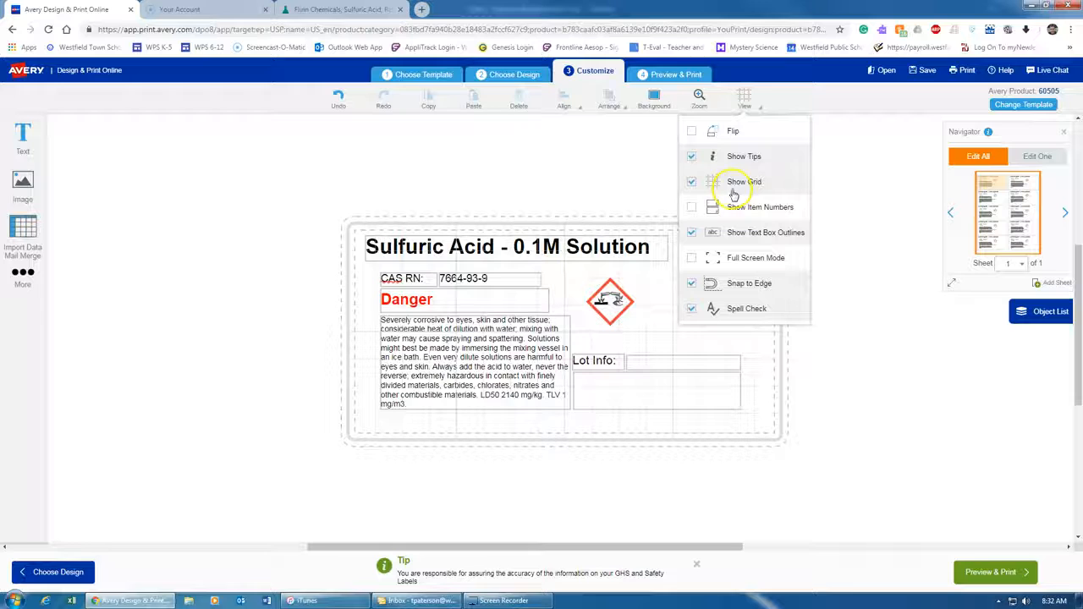
{"action": "left_click", "coordinate": [759, 234]}
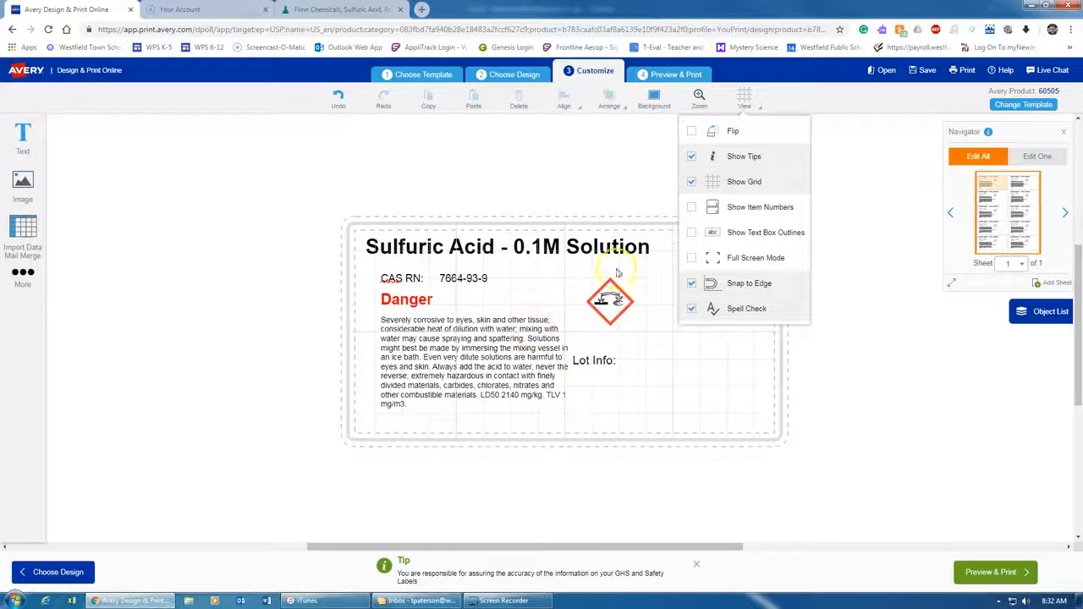
{"action": "left_click", "coordinate": [23, 137]}
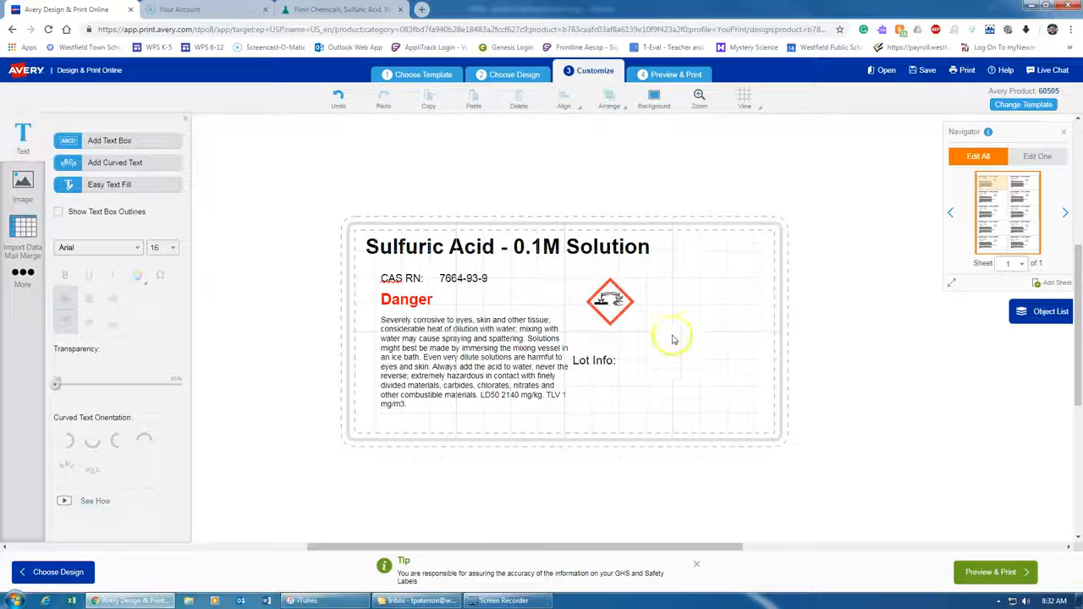
Add a new text box to the label
{"action": "left_click", "coordinate": [111, 142]}
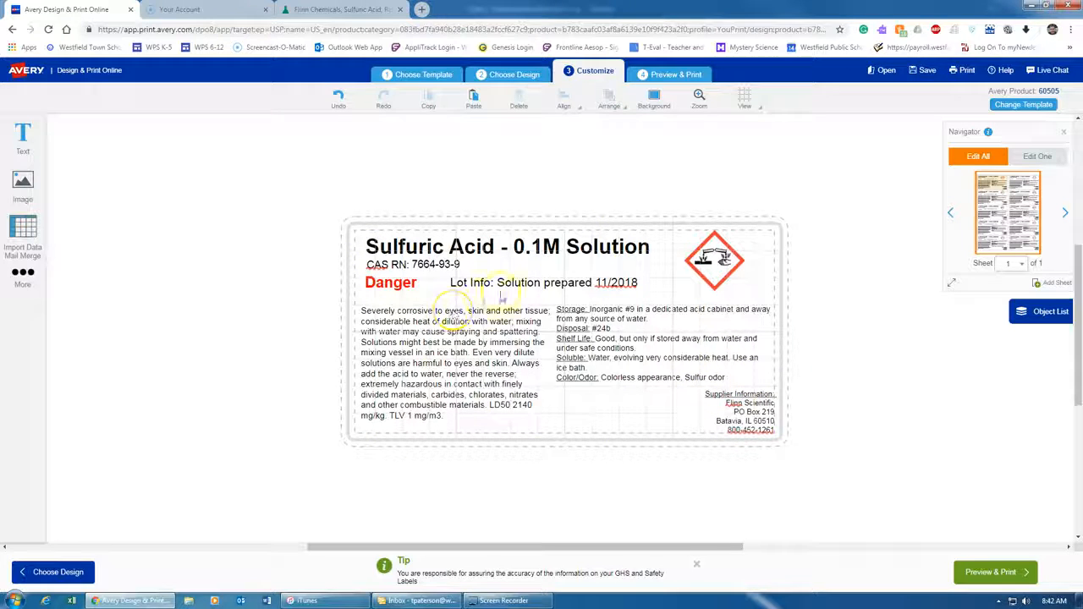
Save the project to the online account under the name "Sulfuric Acid 0.1M Solution"
{"action": "left_click", "coordinate": [926, 71]}
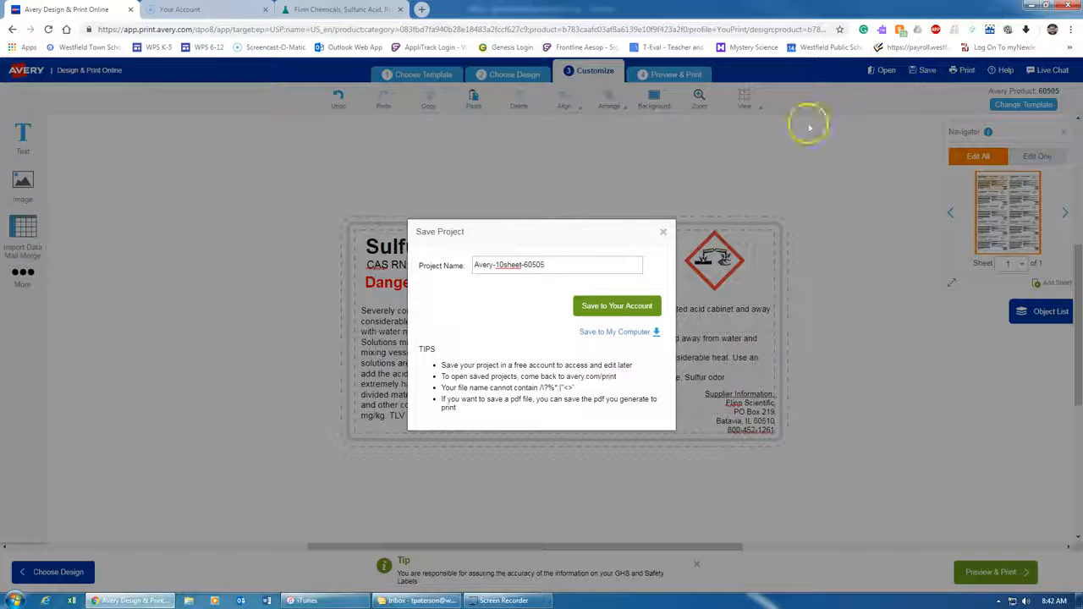
{"action": "left_click", "coordinate": [568, 265]}
{"action": "left_click_drag", "start_coordinate": [563, 264], "coordinate": [474, 265]}
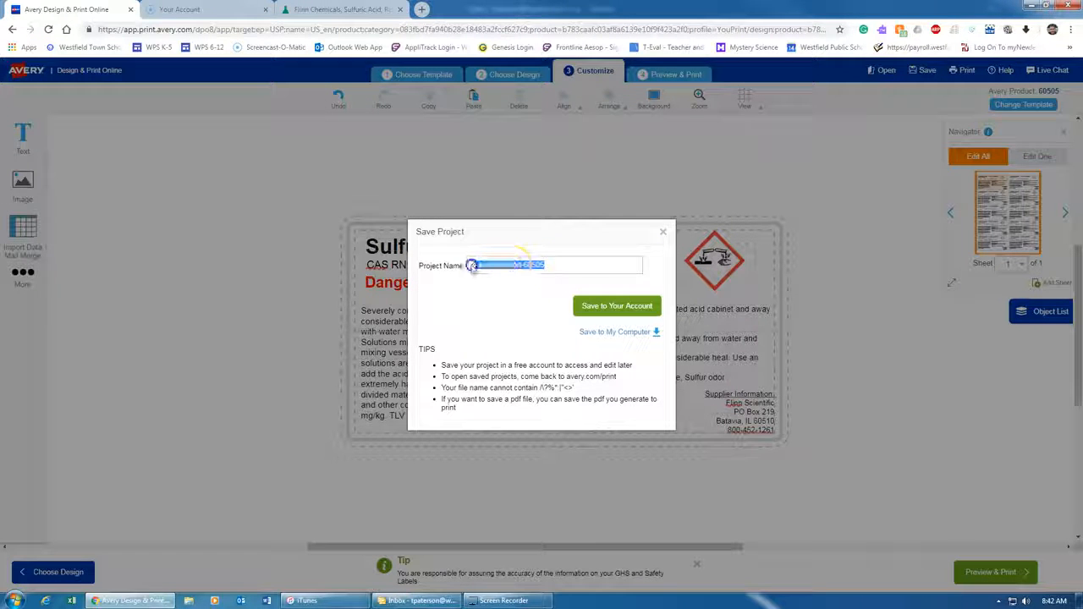
{"action": "type", "text": "Sulfuric Acid 0.1M Solution"}
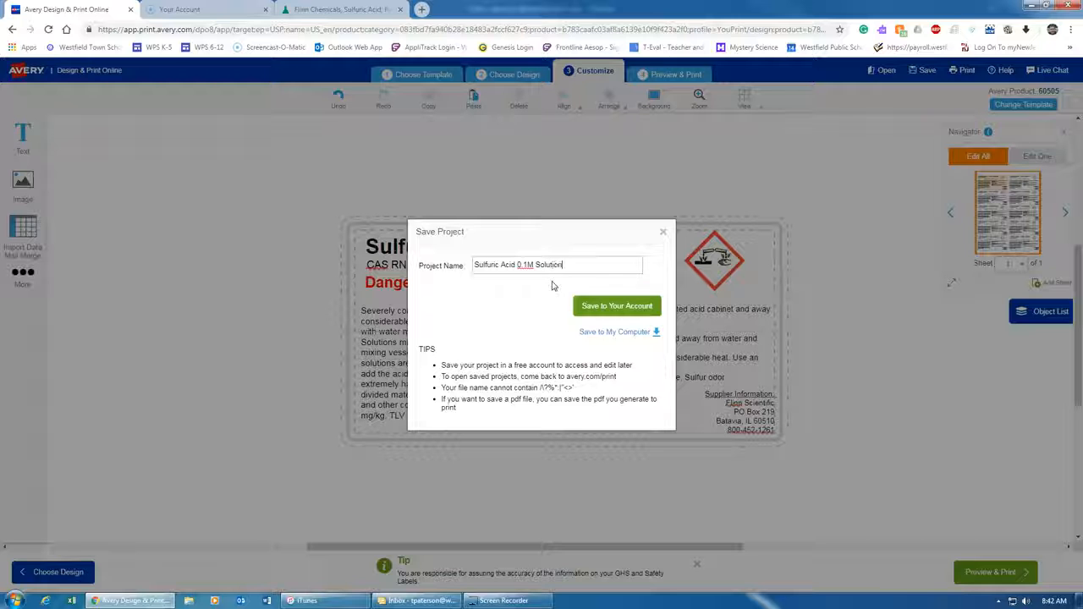
{"action": "left_click", "coordinate": [629, 307]}
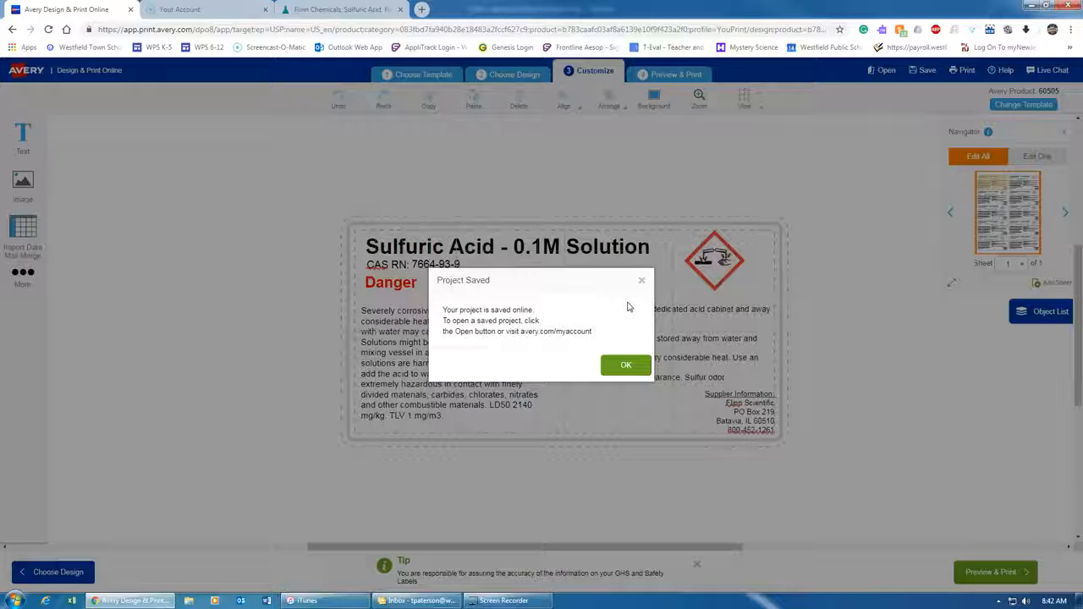
{"action": "left_click", "coordinate": [624, 365]}
{"action": "left_click", "coordinate": [622, 366]}
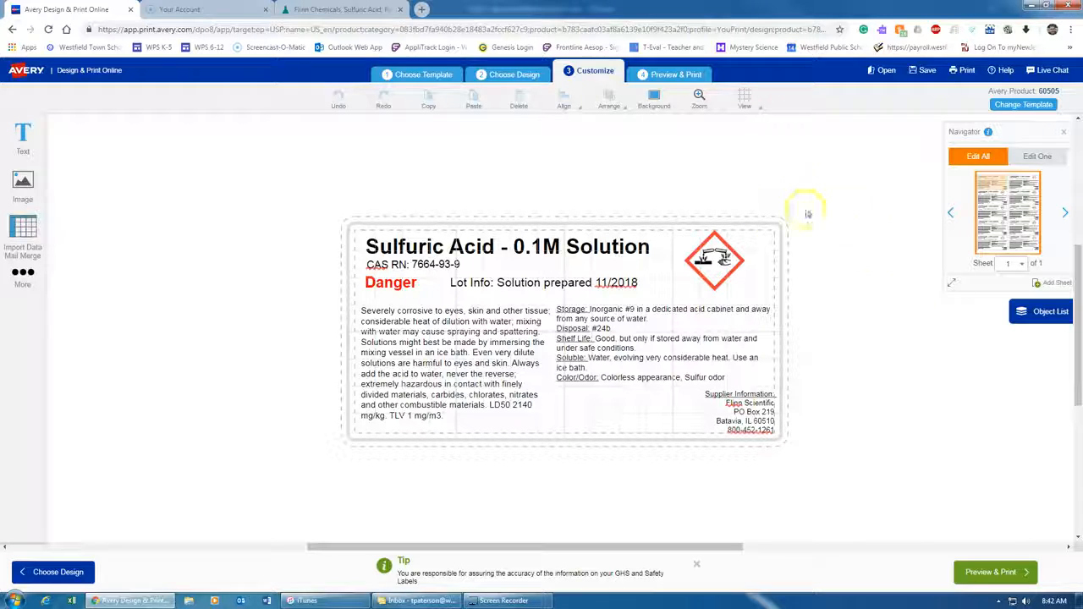
Proceed to the print preview, skipping the project review warnings, and choose to print the labels yourself
{"action": "left_click", "coordinate": [962, 73]}
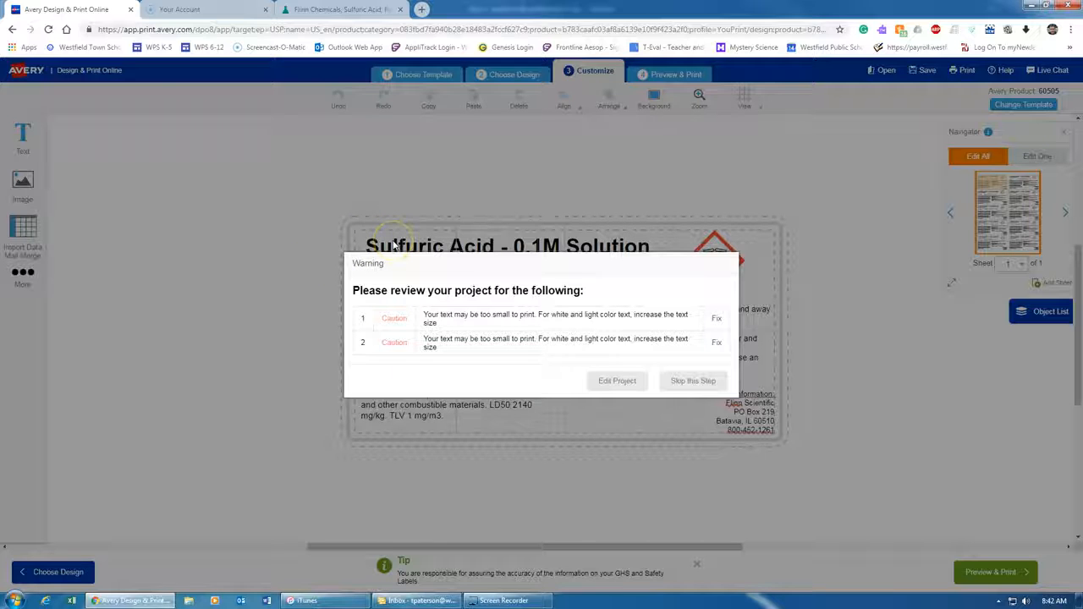
{"action": "left_click", "coordinate": [690, 382]}
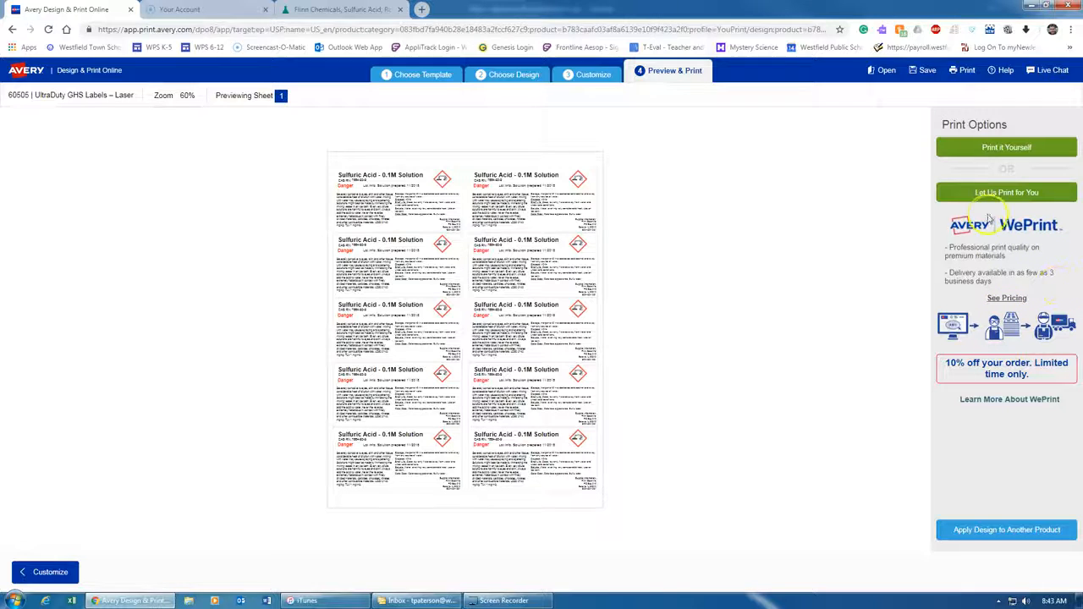
{"action": "left_click", "coordinate": [990, 147]}
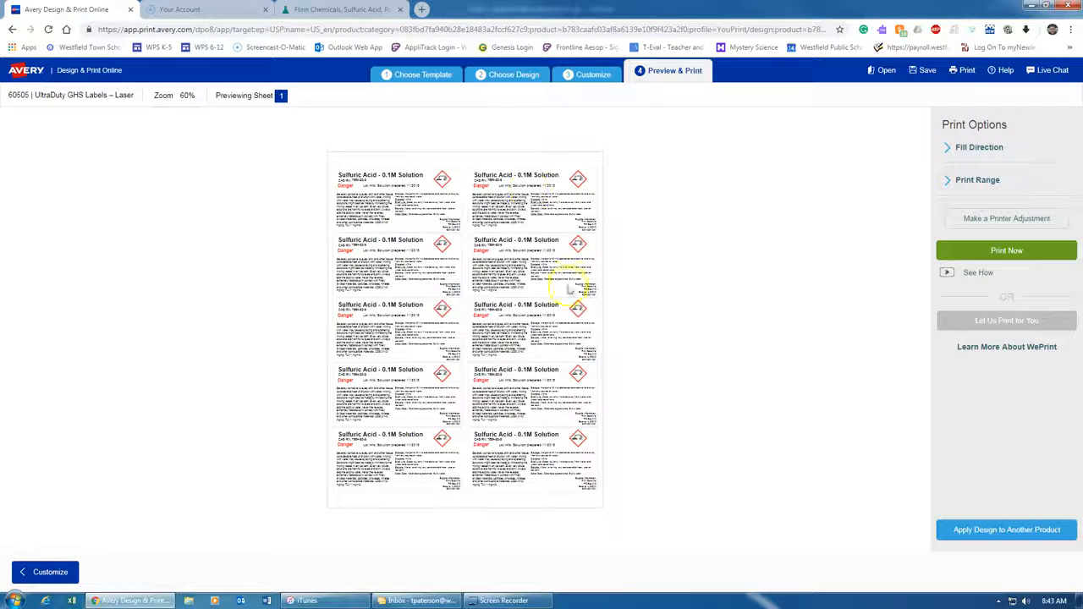
Show the fill direction and print range options and limit printing to labels 1 to 2
{"action": "left_click", "coordinate": [978, 148]}
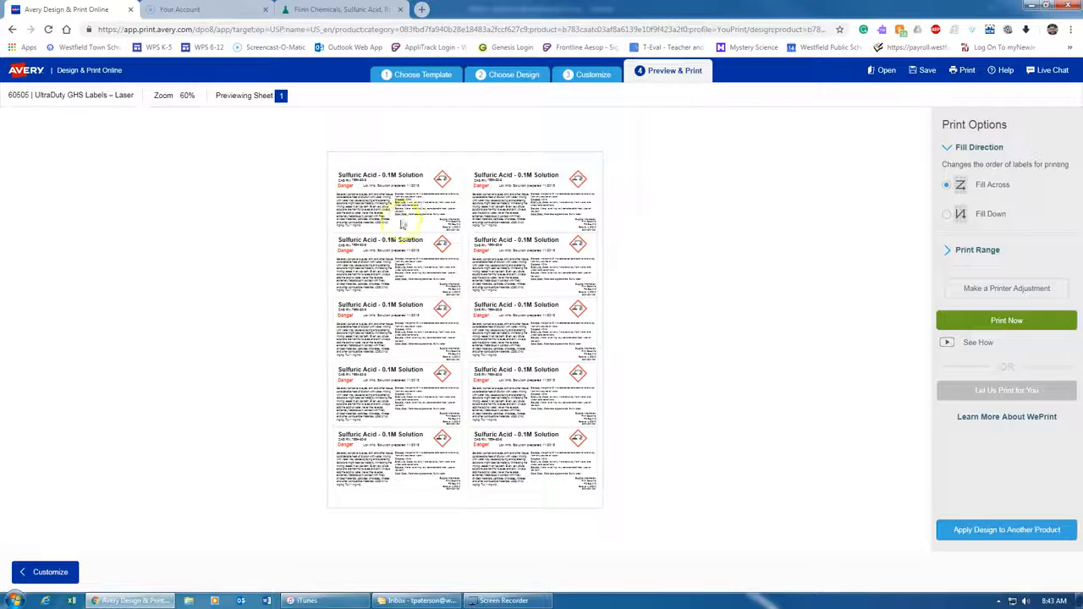
{"action": "left_click", "coordinate": [978, 251]}
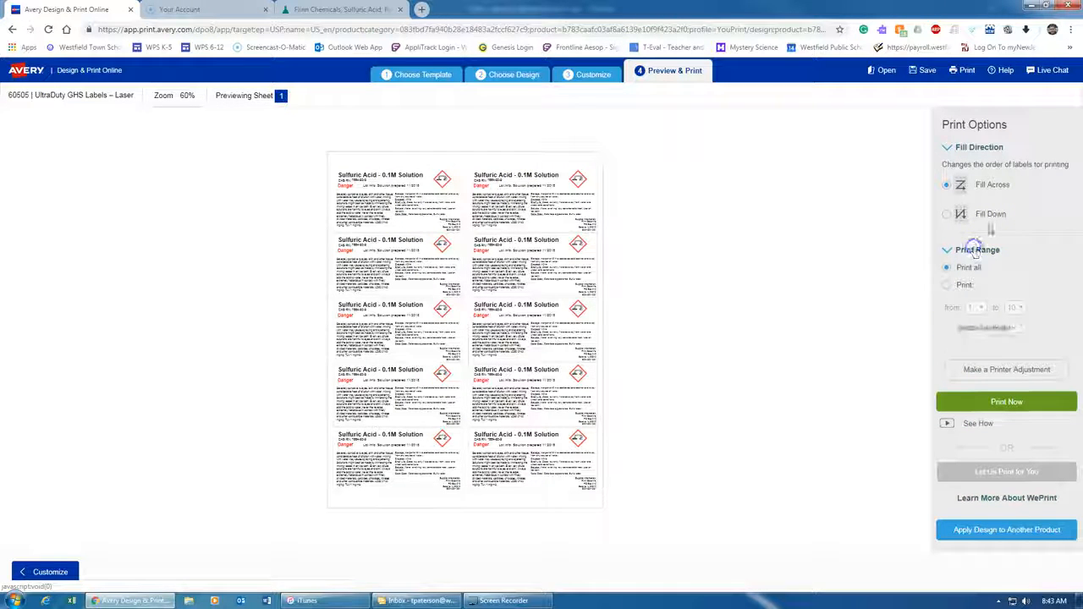
{"action": "left_click", "coordinate": [964, 288]}
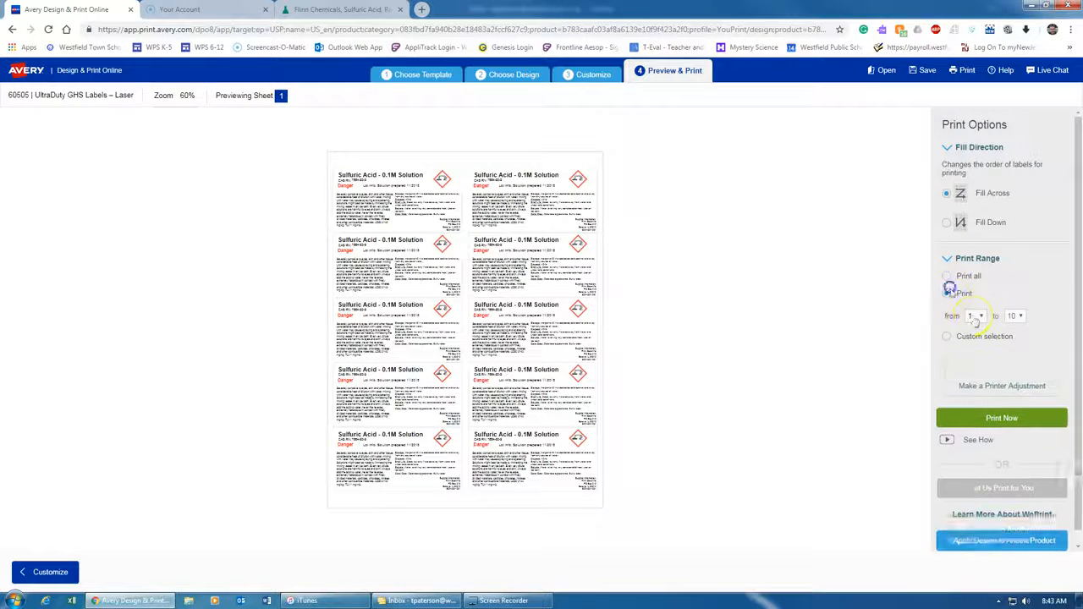
{"action": "left_click", "coordinate": [982, 317]}
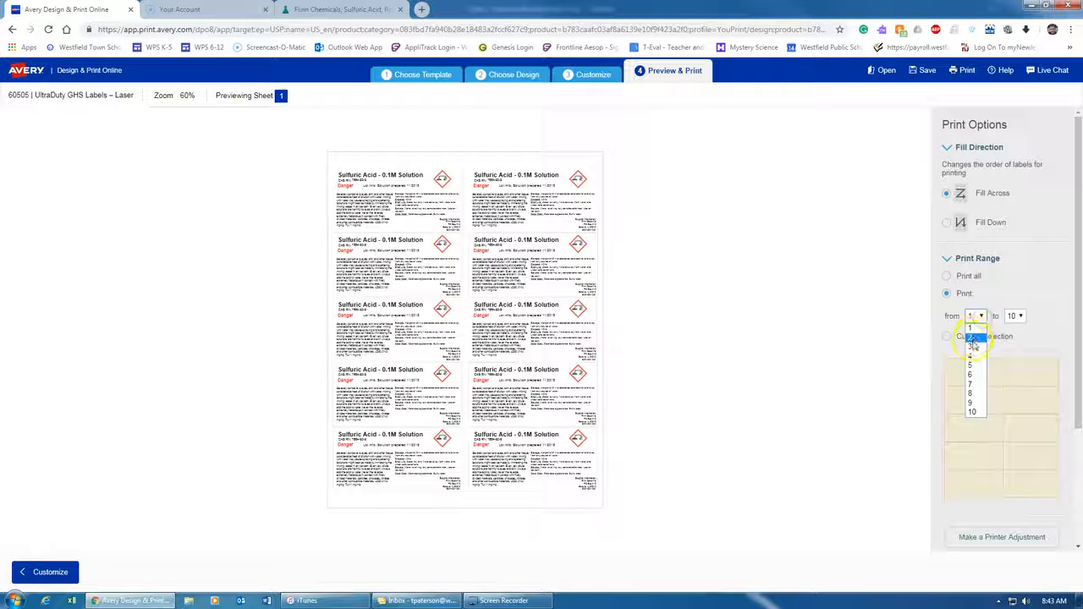
{"action": "left_click", "coordinate": [974, 337]}
{"action": "left_click", "coordinate": [1022, 318]}
{"action": "left_click", "coordinate": [1011, 347]}
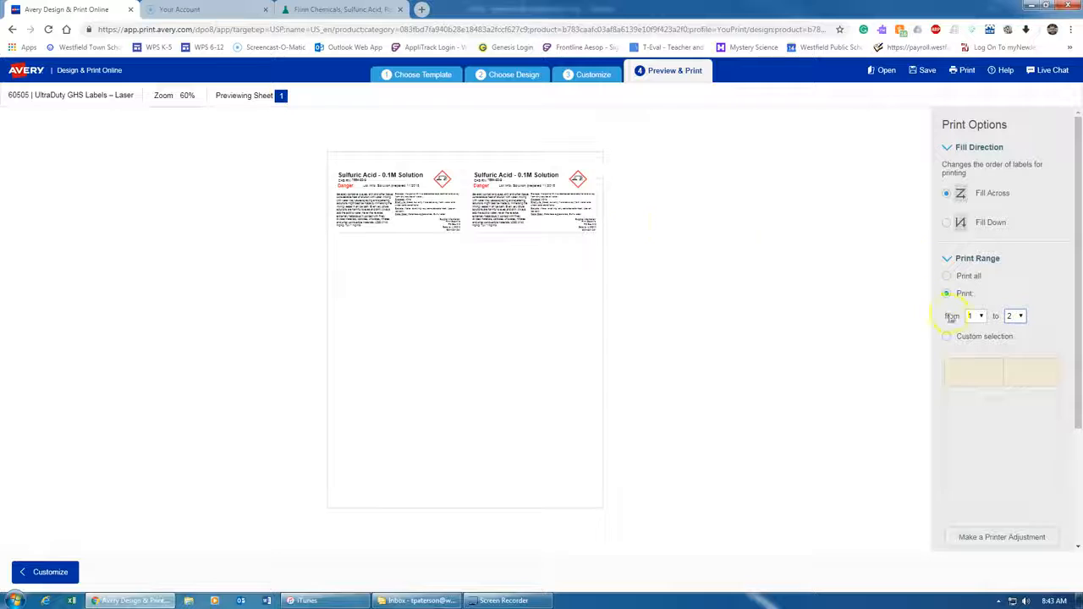
Change the print range to labels 3 to 4
{"action": "left_click", "coordinate": [981, 318]}
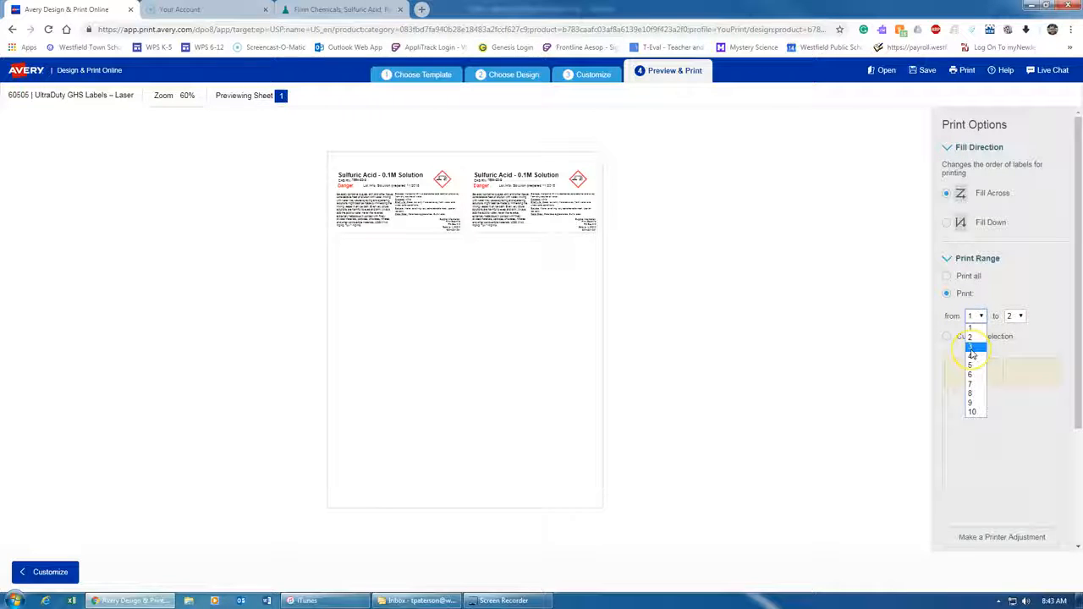
{"action": "left_click", "coordinate": [972, 348]}
{"action": "left_click", "coordinate": [1016, 316]}
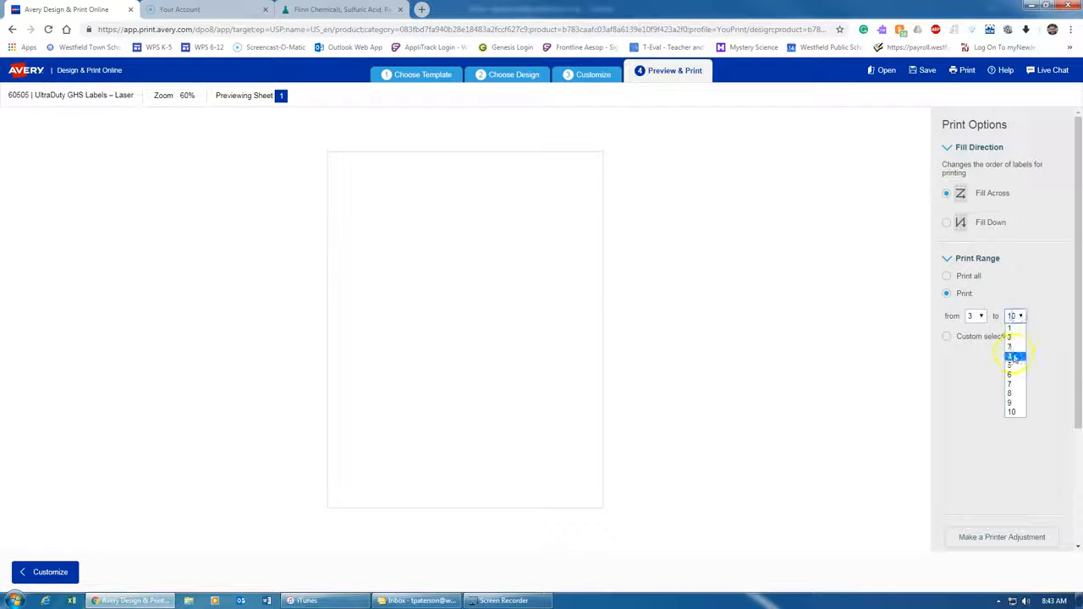
{"action": "left_click", "coordinate": [1013, 359]}
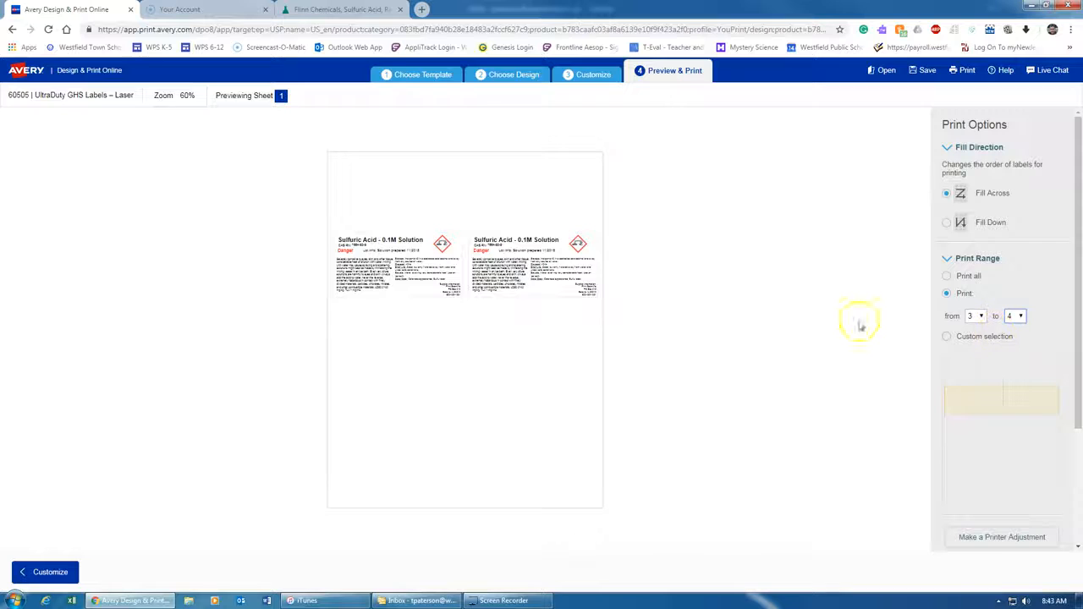
Try the Fill Down order, return to Fill Across, and set the start of the print range to label 1
{"action": "left_click", "coordinate": [945, 224]}
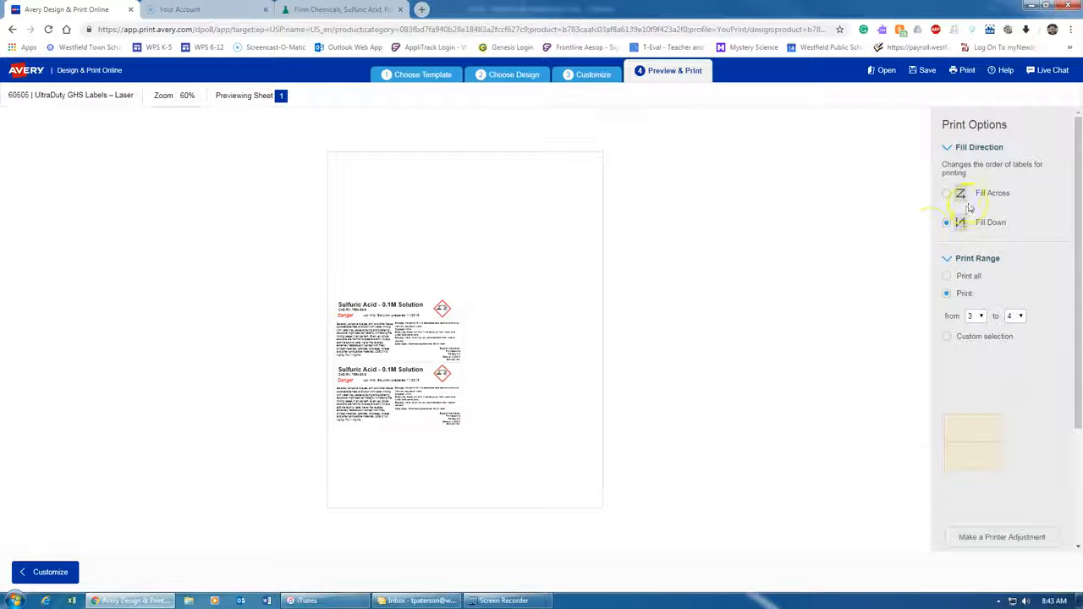
{"action": "left_click", "coordinate": [975, 316]}
{"action": "left_click", "coordinate": [973, 329]}
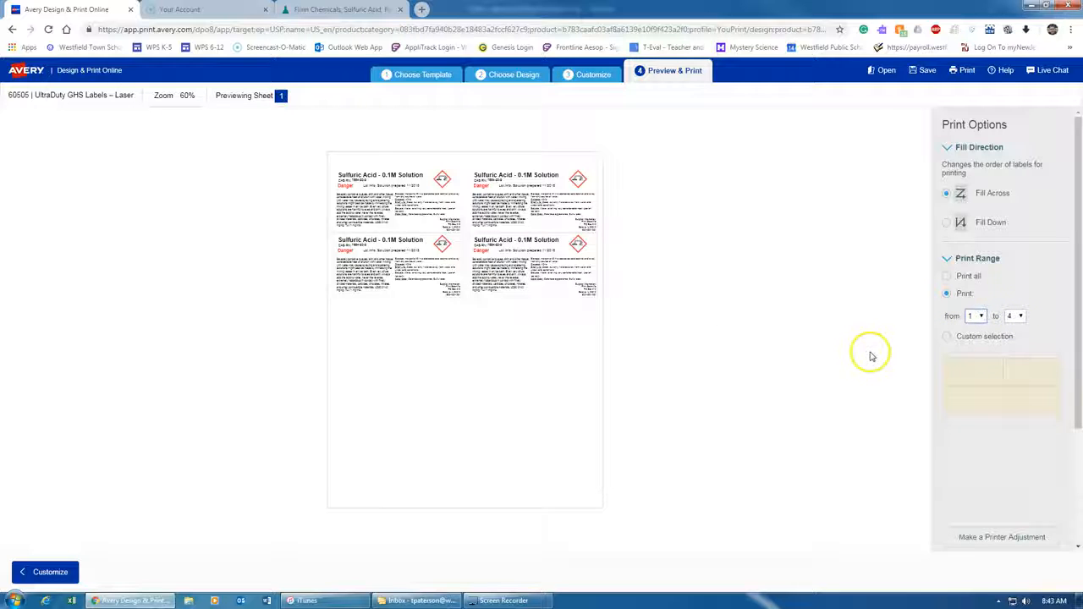
Generate the printable label sheet and open it as a PDF
{"action": "left_click_drag", "start_coordinate": [1073, 309], "coordinate": [1074, 445]}
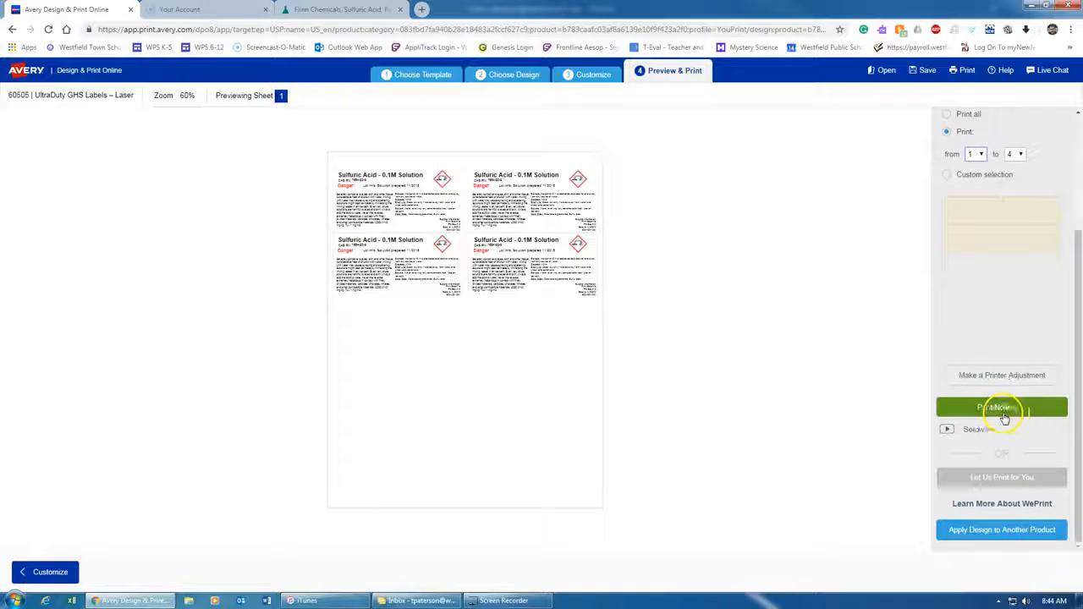
{"action": "left_click", "coordinate": [999, 409]}
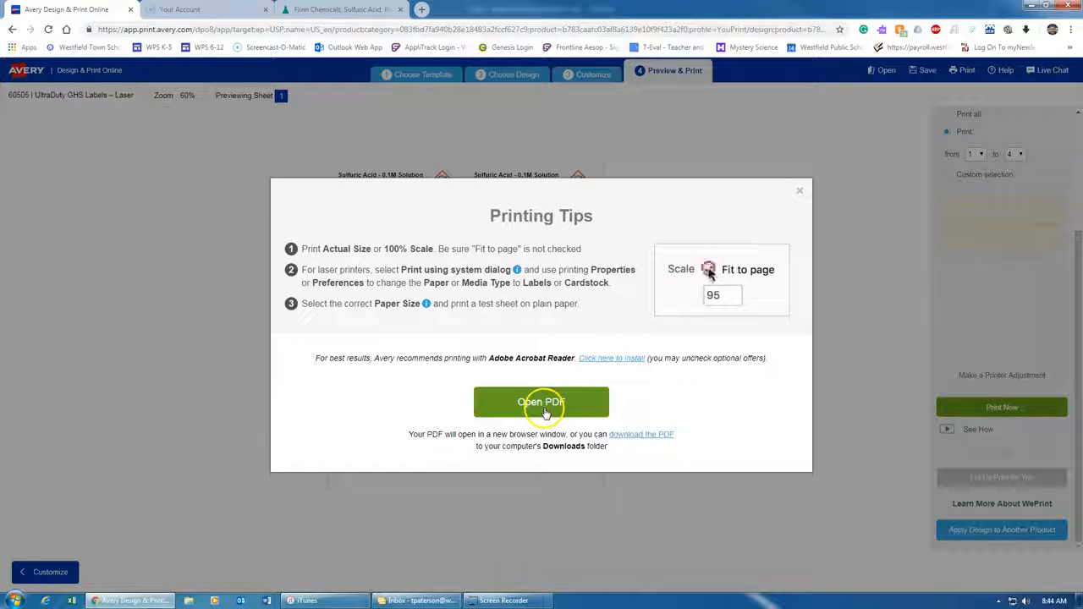
{"action": "left_click", "coordinate": [542, 406]}
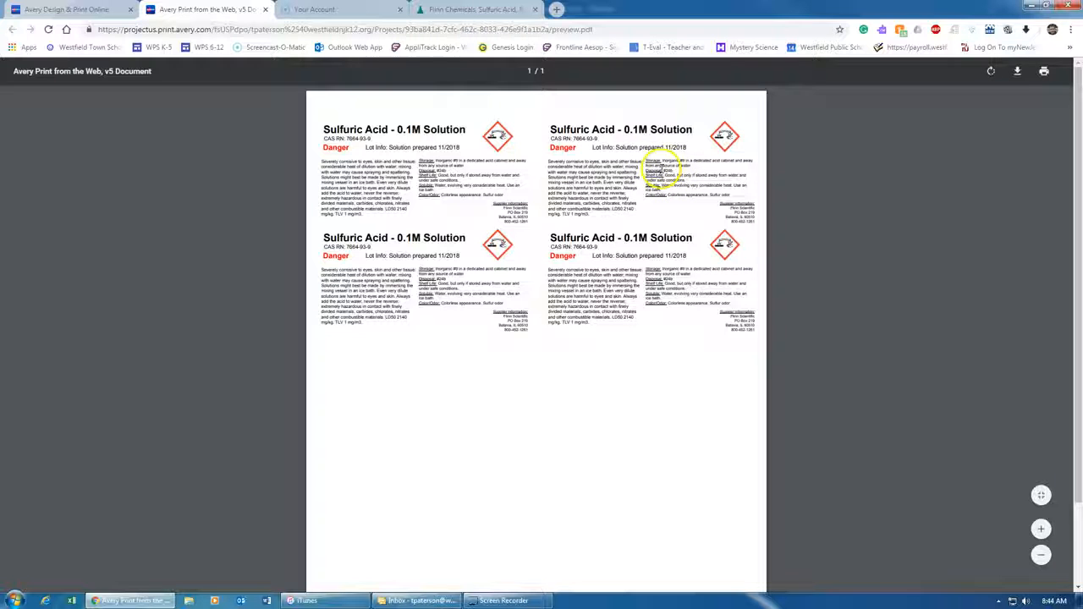
Return to the Avery project, dismiss the post-print dialog, and reopen the label for customizing
{"action": "left_click", "coordinate": [59, 9]}
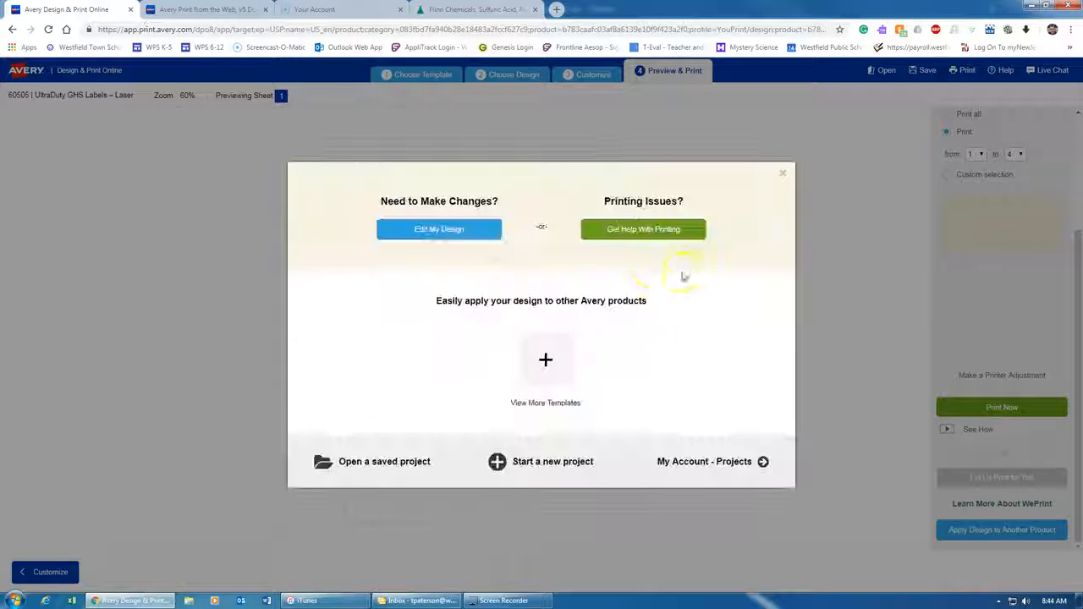
{"action": "left_click", "coordinate": [786, 177]}
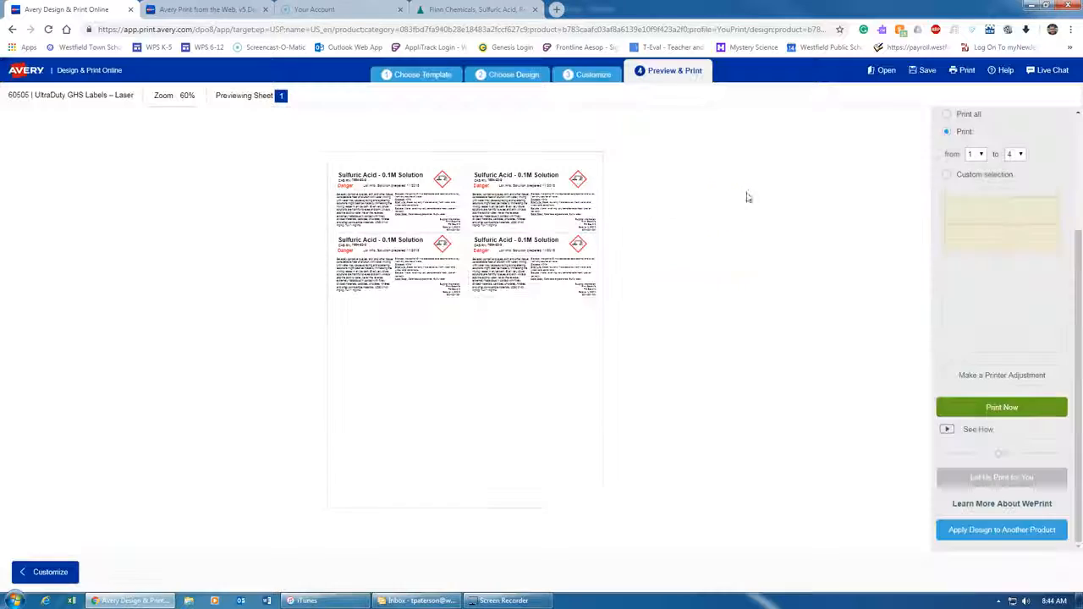
{"action": "left_click", "coordinate": [594, 75]}
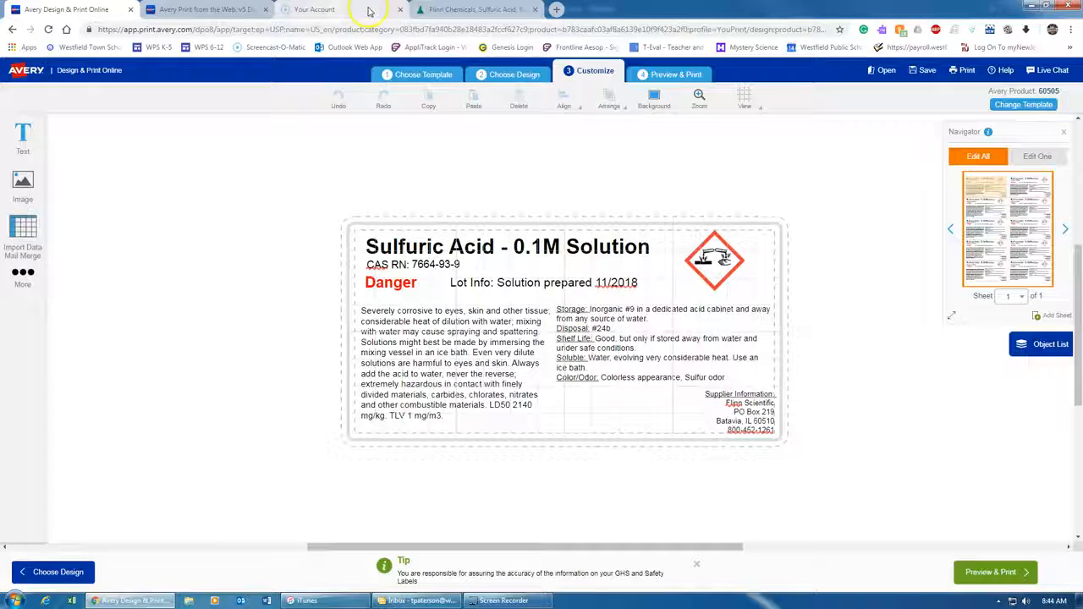
Switch to the Flinn Scientific sulfuric acid page to review its product details
{"action": "left_click", "coordinate": [474, 10]}
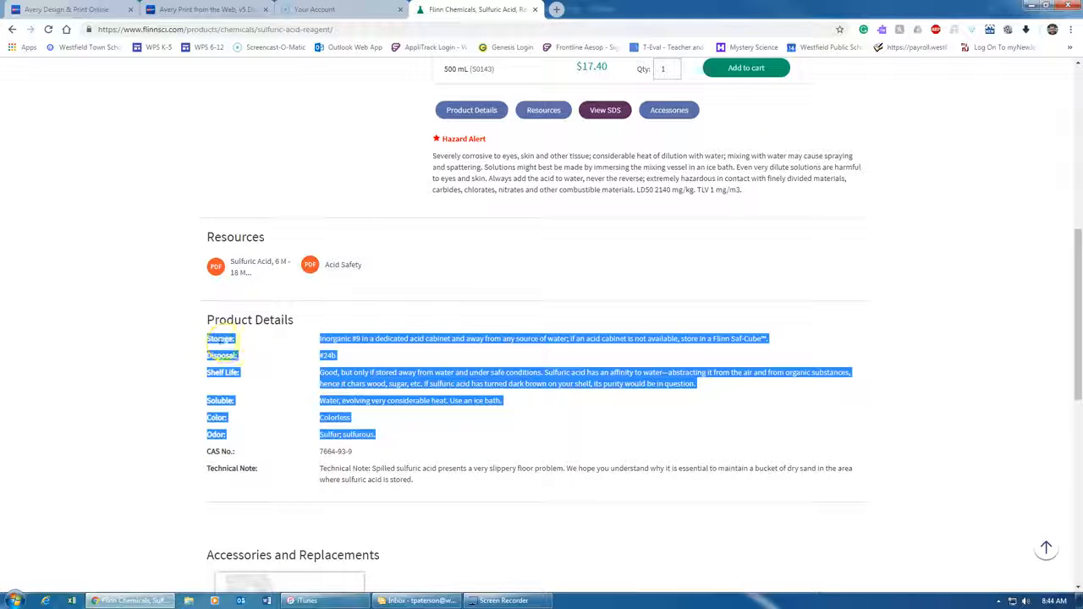